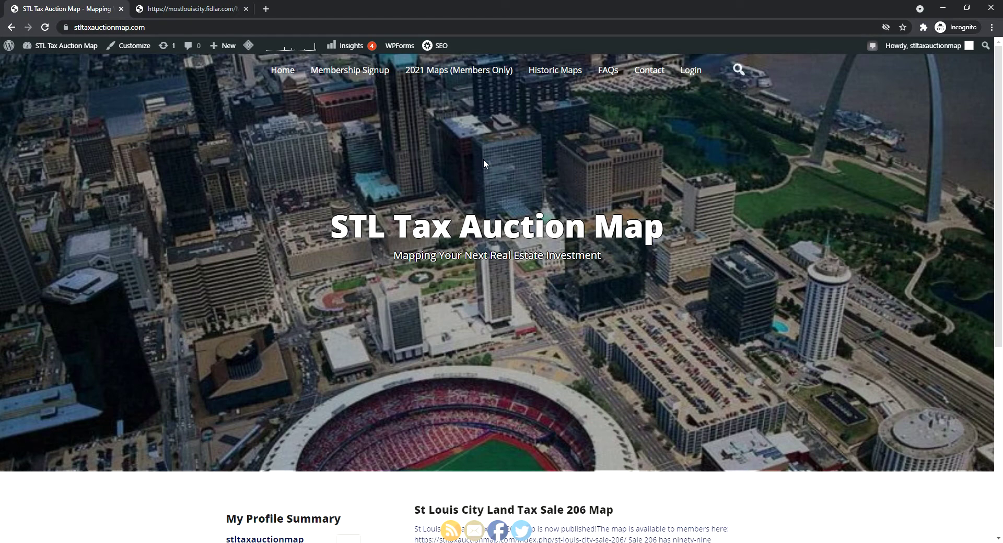
Go to the 2021 Maps (Members Only) page listing St Louis City Sales 206–209 and the County sale
left_click(449, 75)
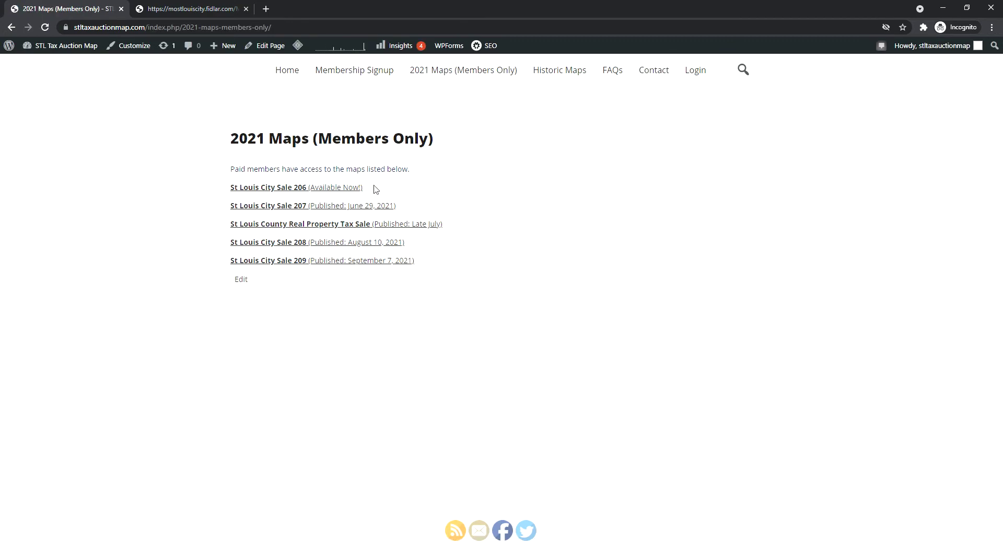
Open the St Louis City Sale 206 map with its parcel markers
left_click(354, 190)
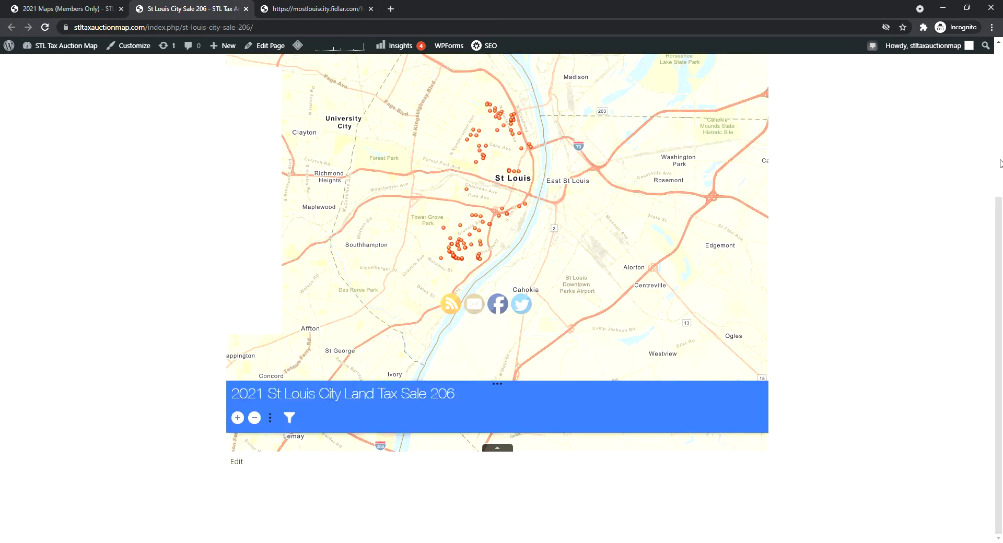
scroll(918, 213, "up", 3)
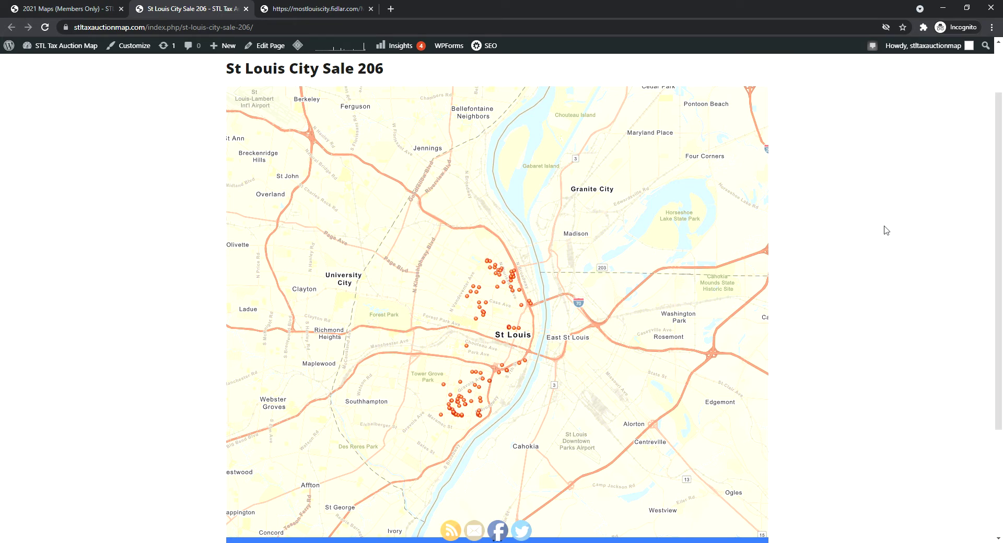
left_click_drag(522, 372, 515, 384)
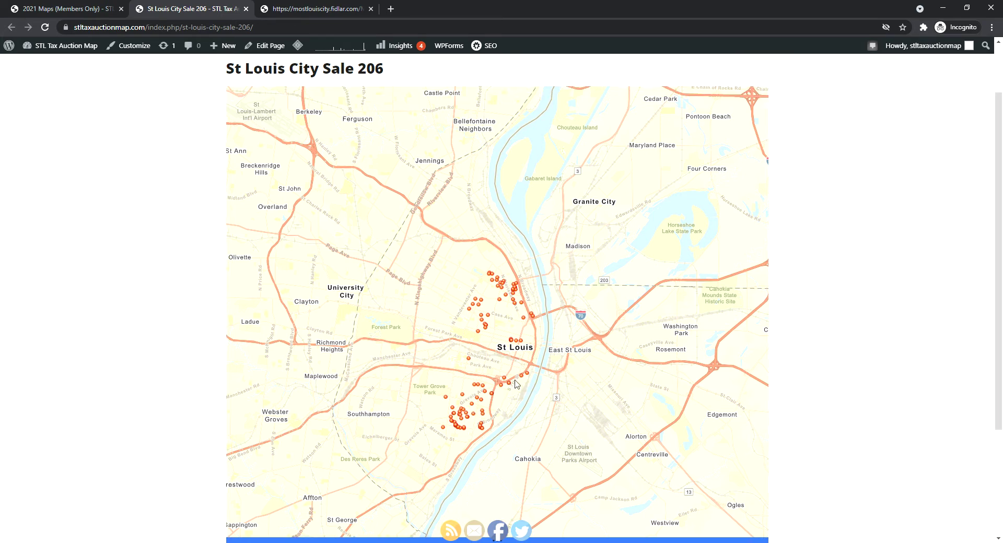
left_click(469, 360)
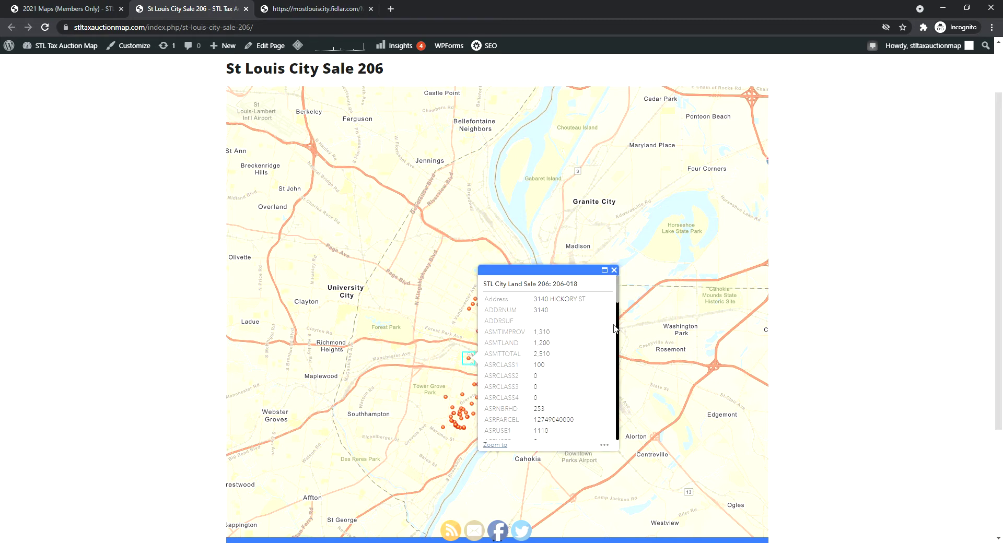
mouse_move(614, 301)
left_mouse_down()
mouse_move(624, 434)
mouse_move(629, 288)
left_mouse_up()
left_click(614, 270)
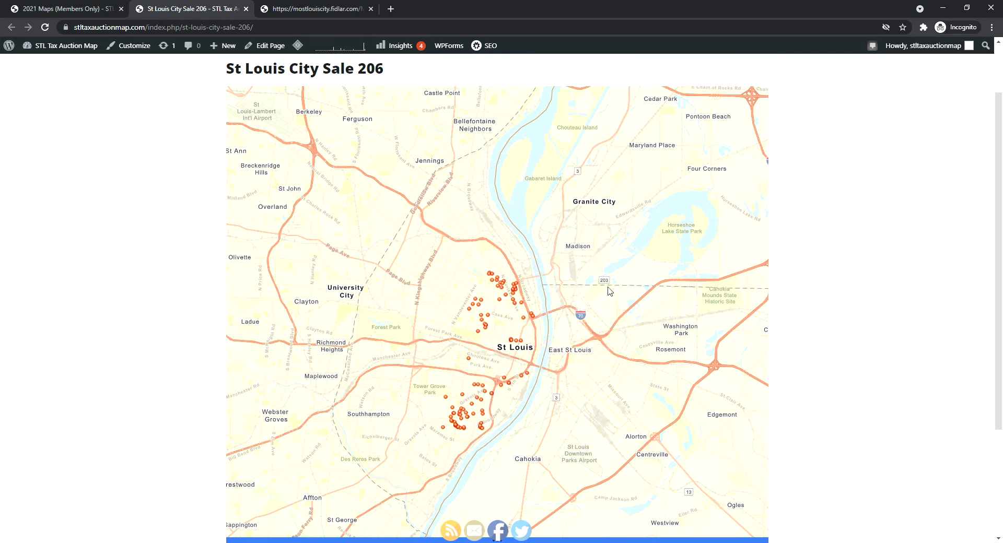
left_click_drag(595, 380, 606, 375)
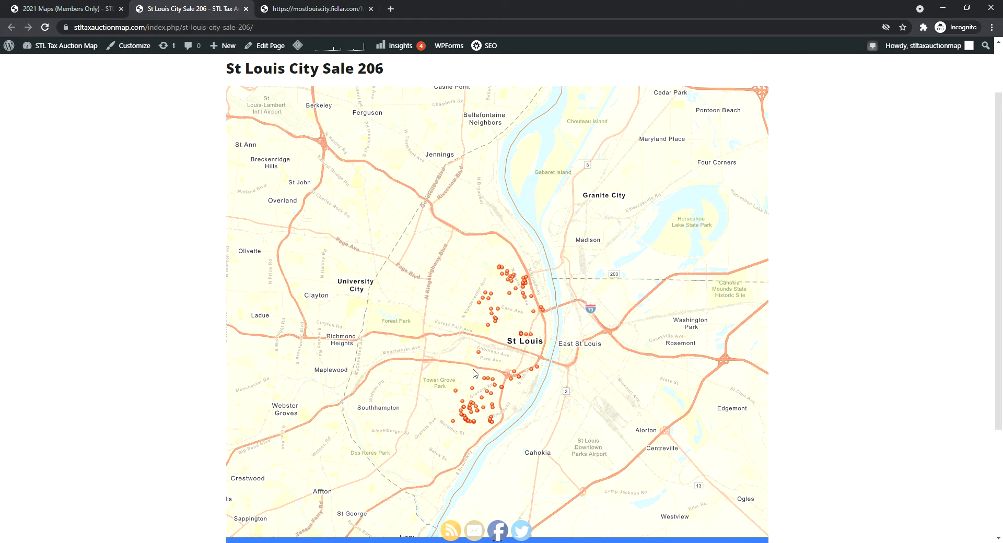
scroll(822, 365, "down", 2)
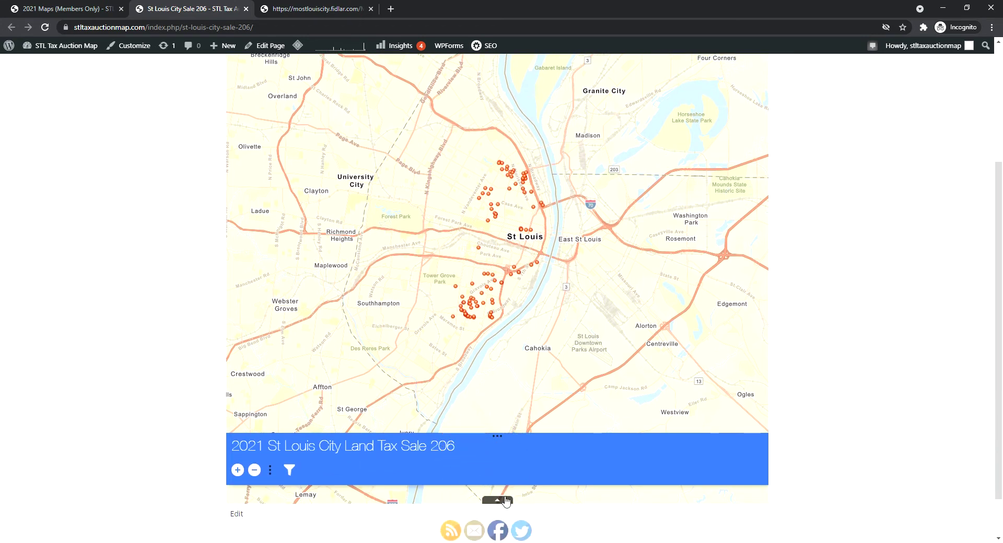
left_click(497, 500)
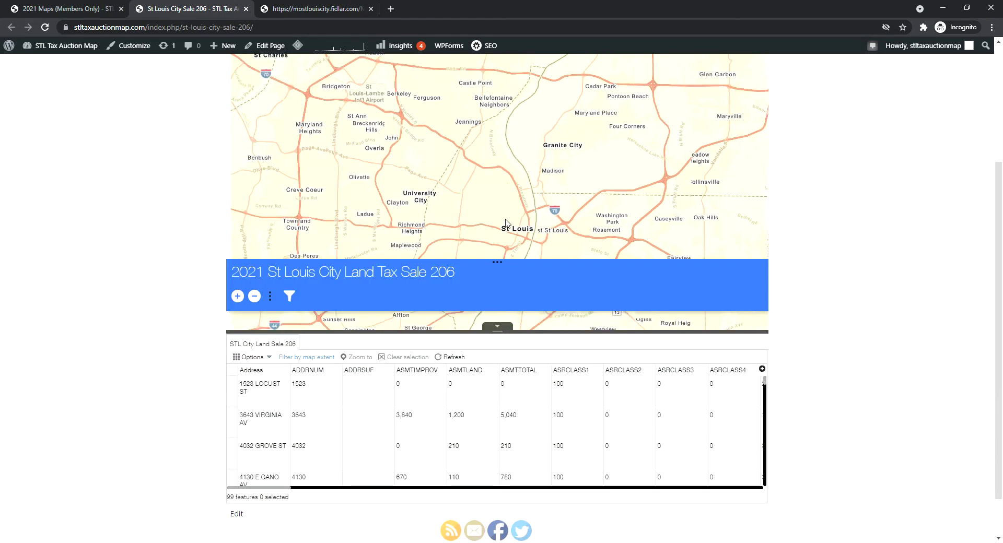
scroll(506, 220, "down", 1)
left_click_drag(464, 221, 466, 160)
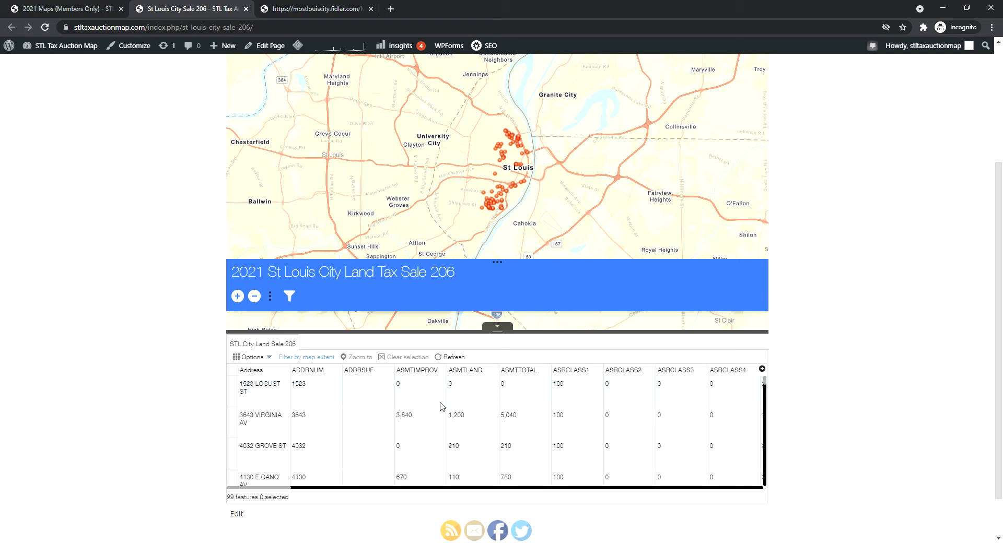
left_click_drag(285, 485, 286, 489)
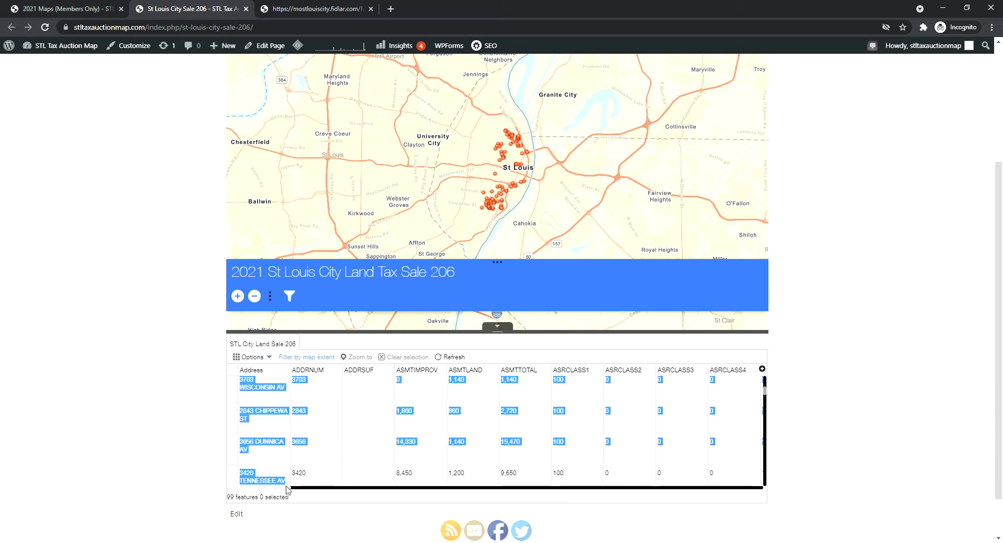
left_click(362, 444)
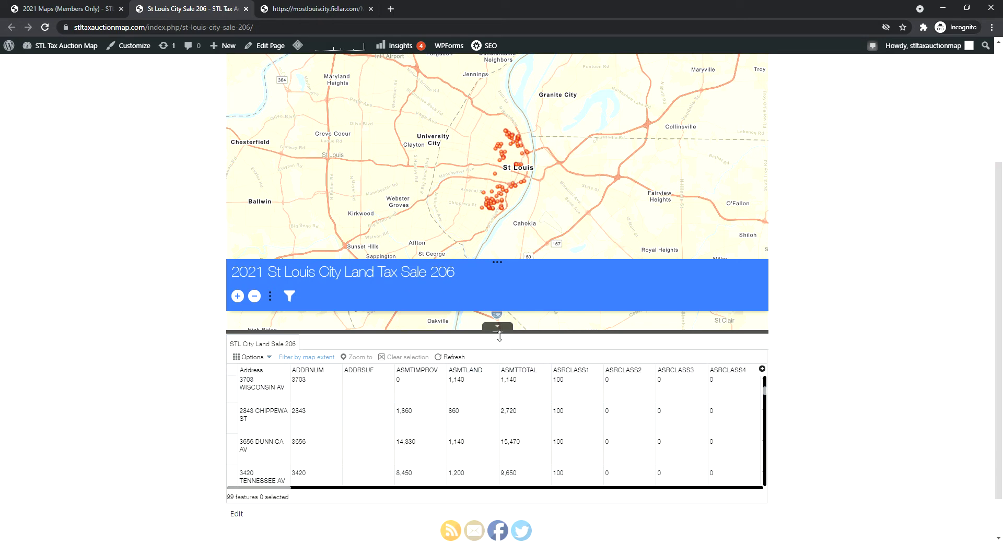
left_click(497, 327)
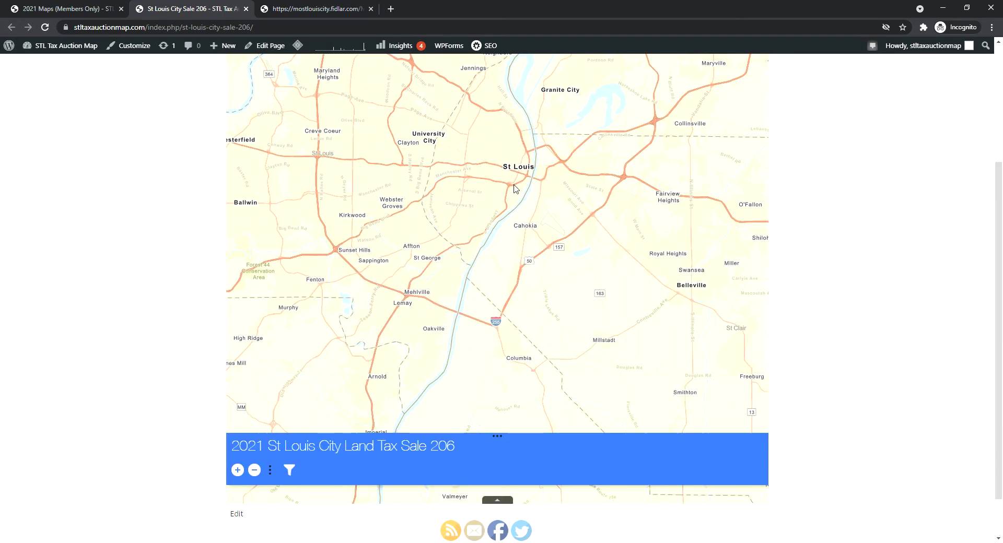
scroll(514, 188, "up", 1)
scroll(846, 193, "up", 1)
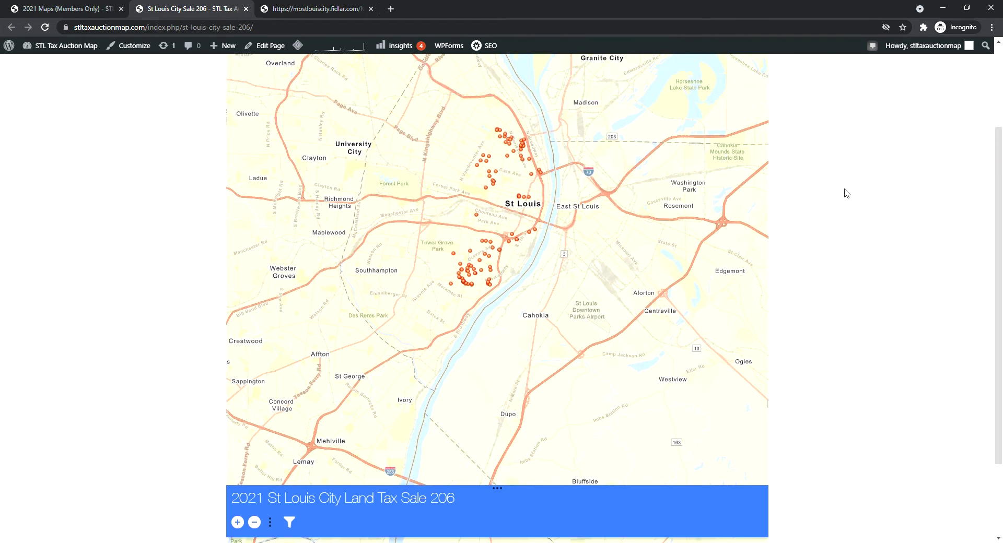
scroll(460, 232, "up", 2)
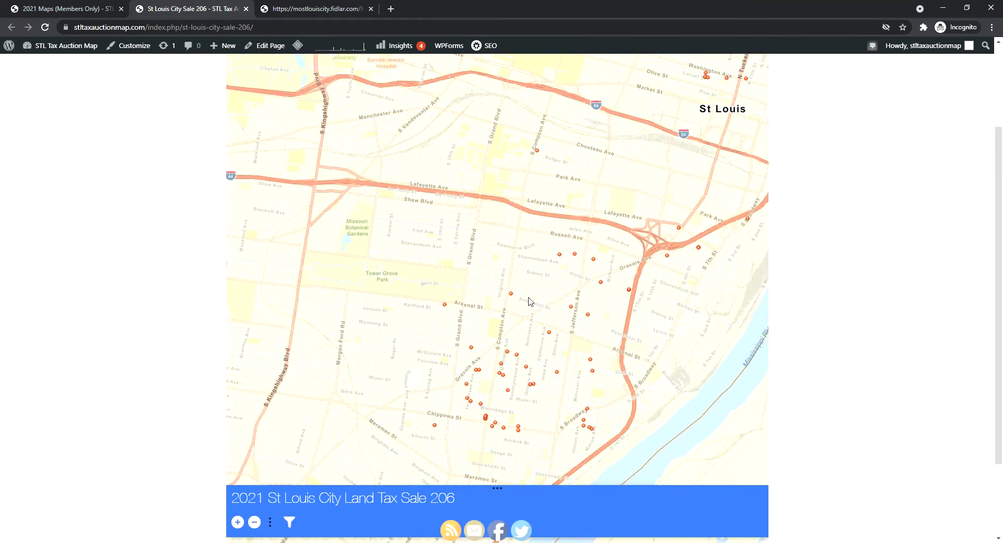
left_click_drag(469, 315, 477, 281)
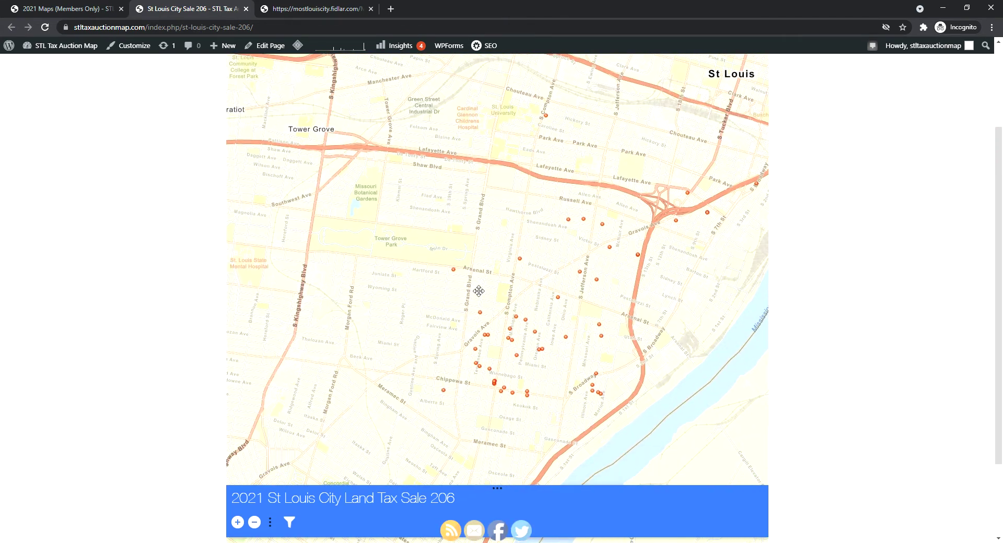
left_click(454, 270)
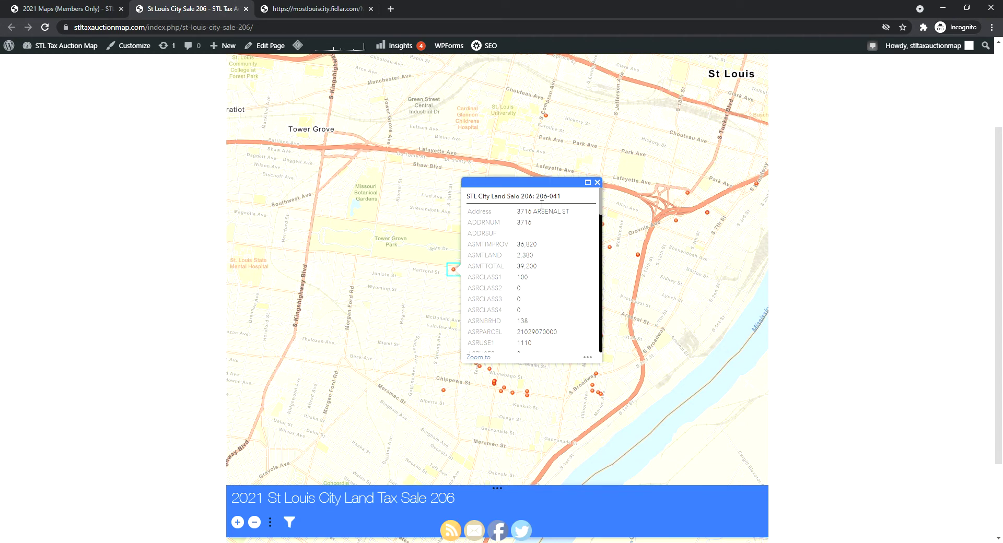
left_click_drag(547, 201, 569, 200)
left_click(569, 200)
left_click_drag(600, 216, 599, 297)
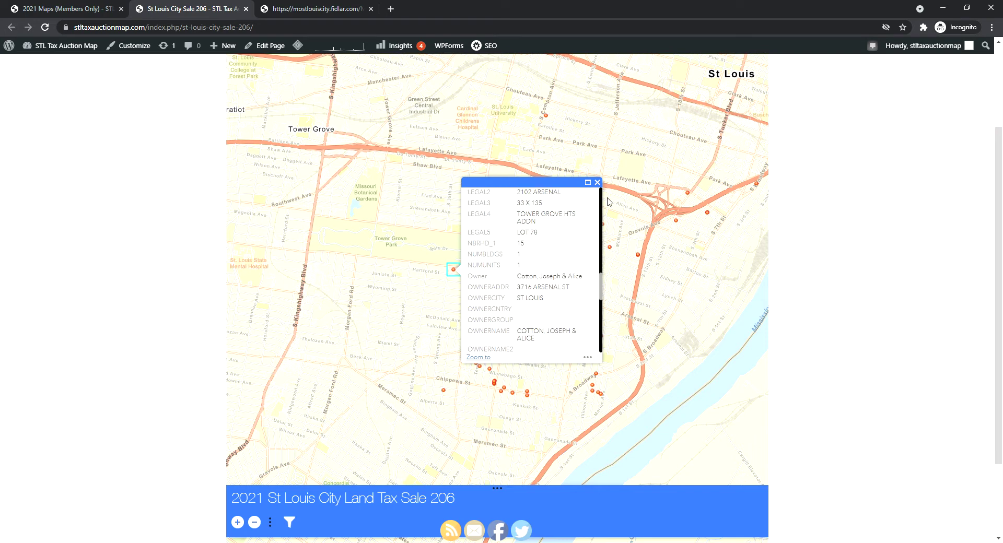
left_click(598, 183)
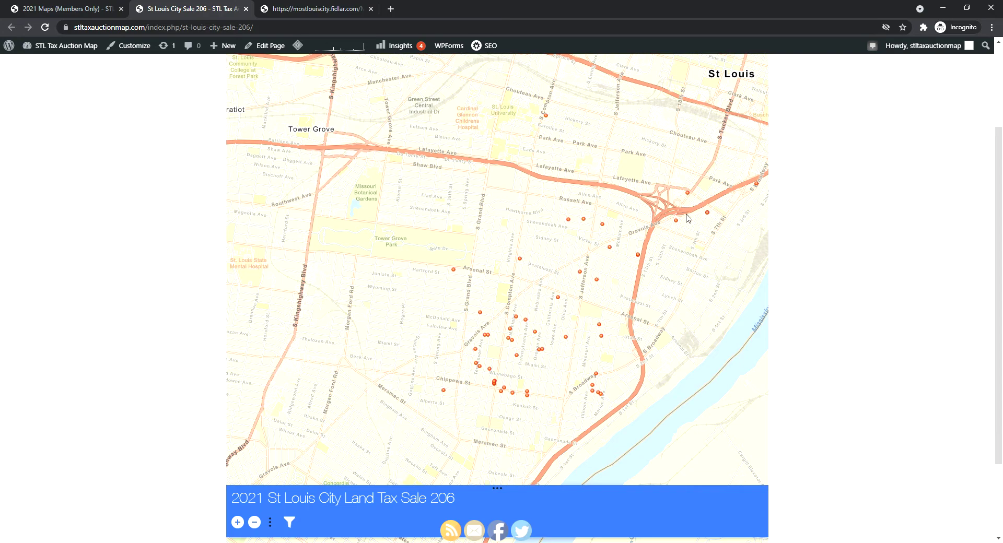
Zoom out and centre the map on all the city's sale parcels
scroll(679, 215, "down", 1)
left_click_drag(727, 224, 583, 319)
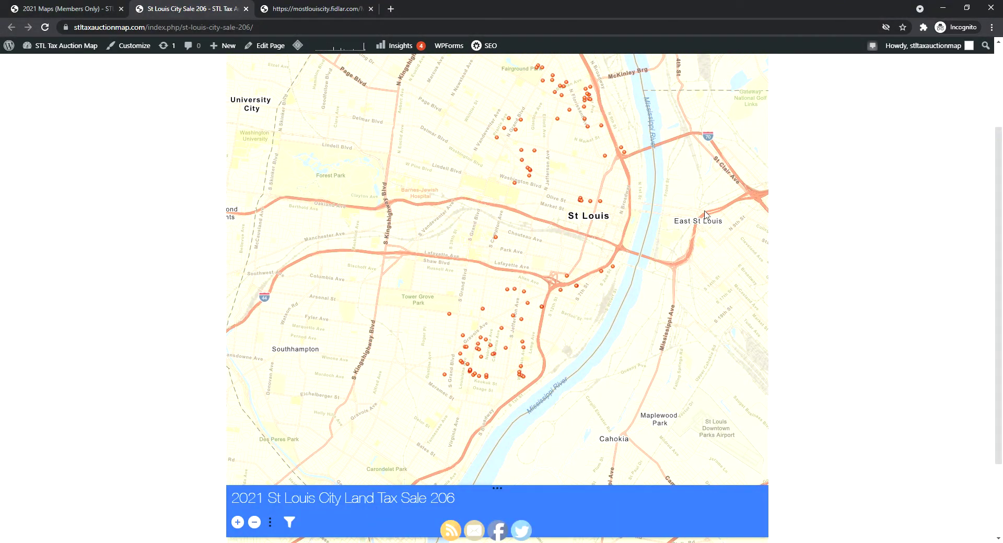
left_click_drag(673, 171, 659, 182)
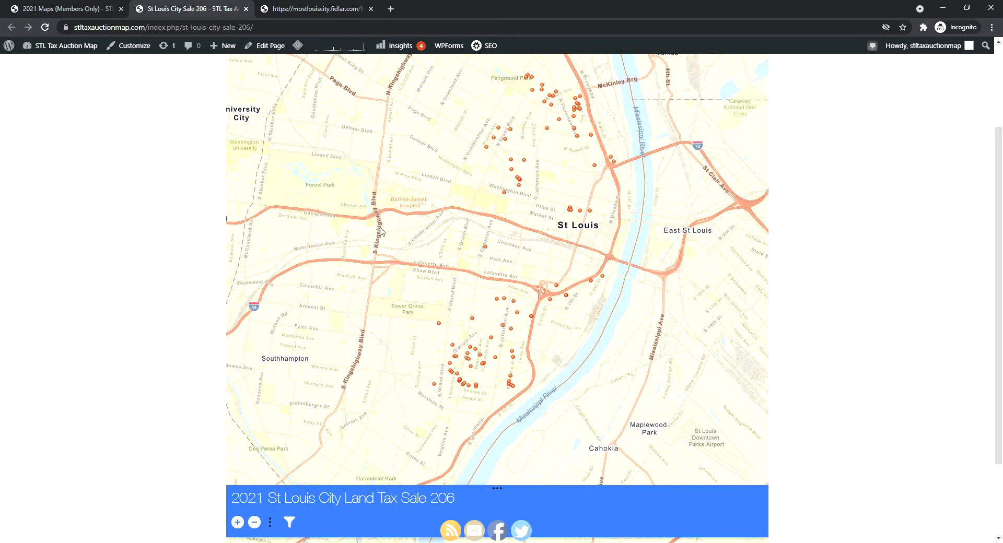
Create a custom filter targeting the STL City Land Sale 206 layer
left_click(296, 523)
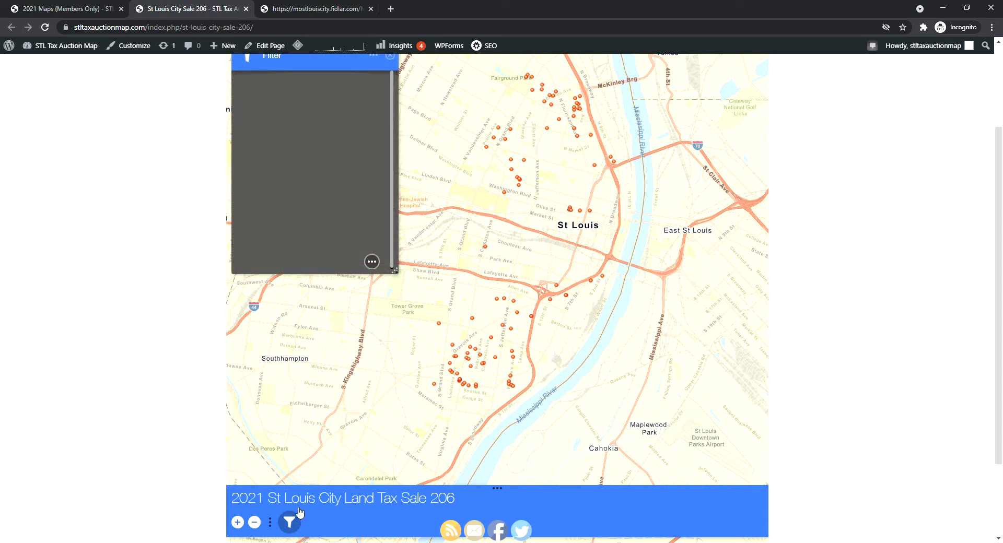
left_click(375, 262)
left_click(354, 262)
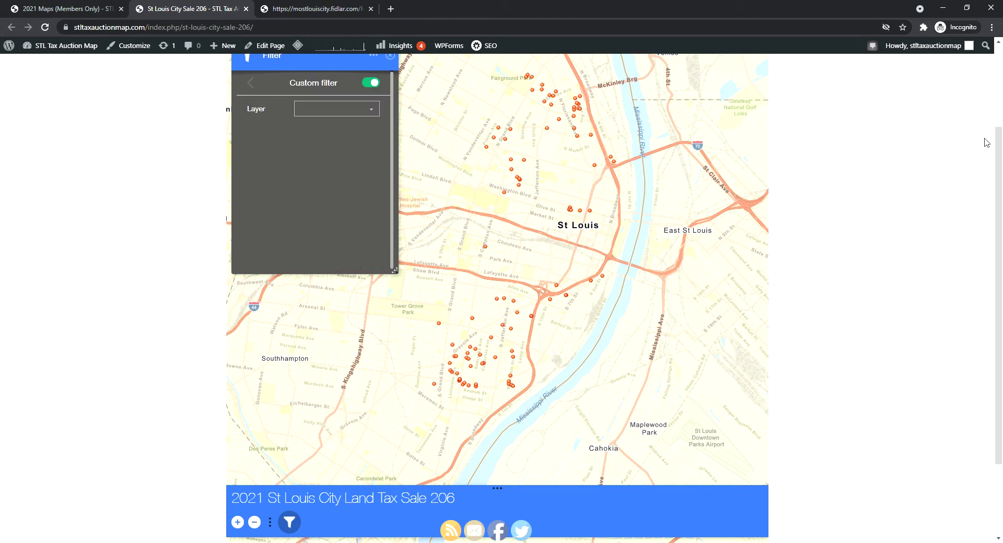
scroll(997, 165, "up", 1)
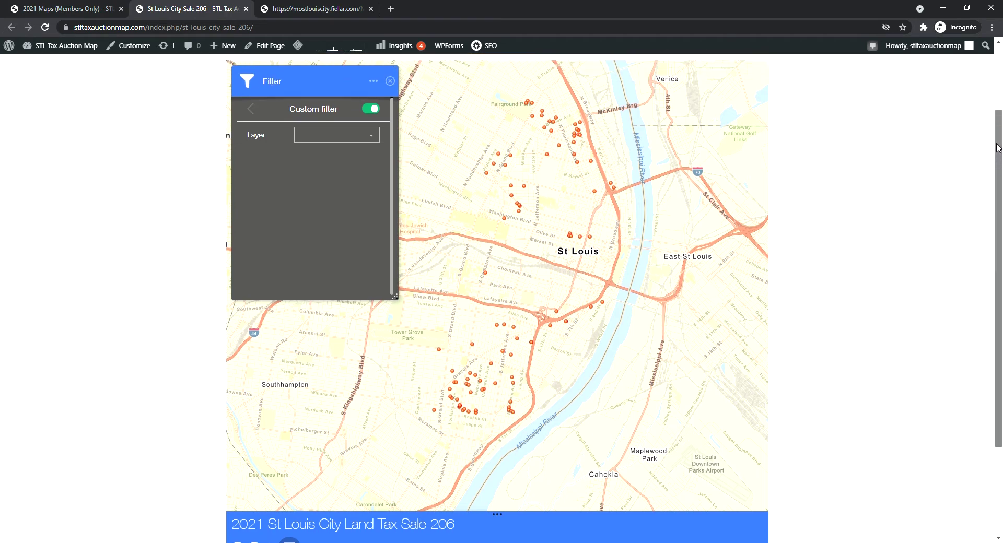
left_click(371, 140)
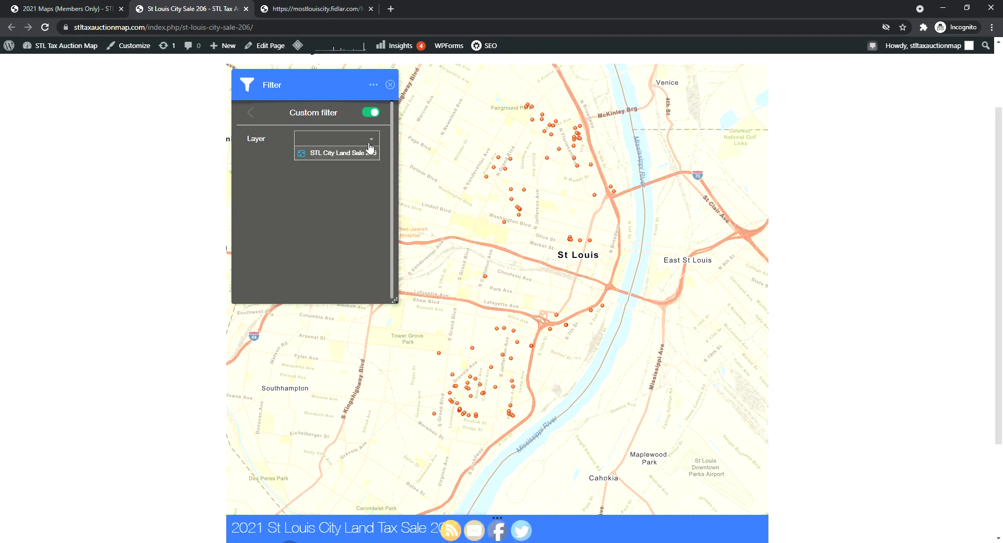
left_click(334, 155)
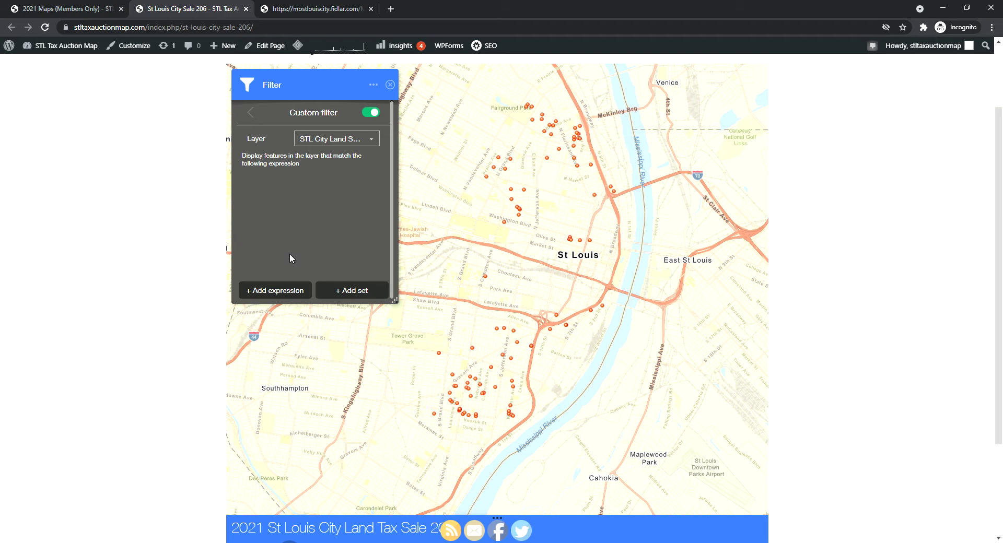
Add the expression VACANTLAND is Y, using the Unique value input type
left_click(284, 290)
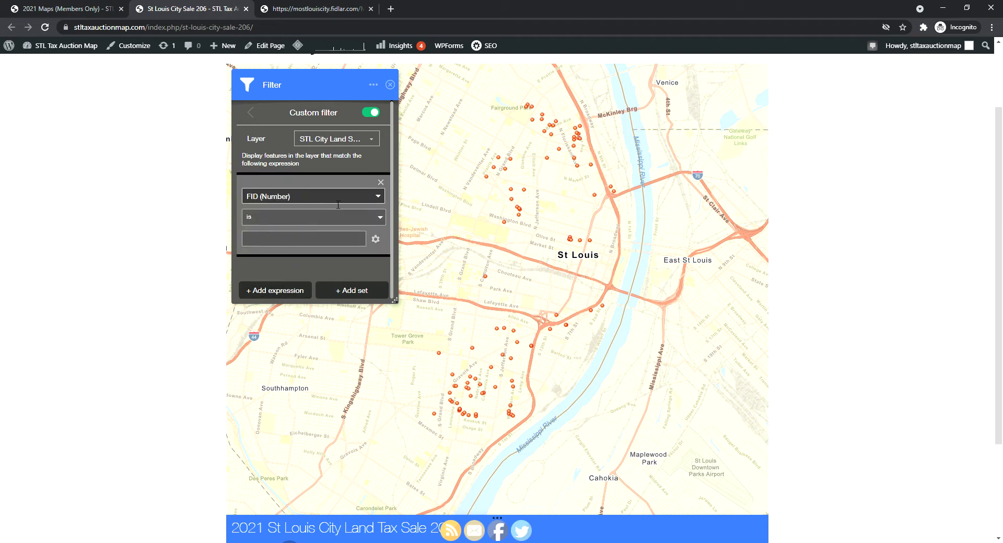
left_click_drag(431, 209, 462, 210)
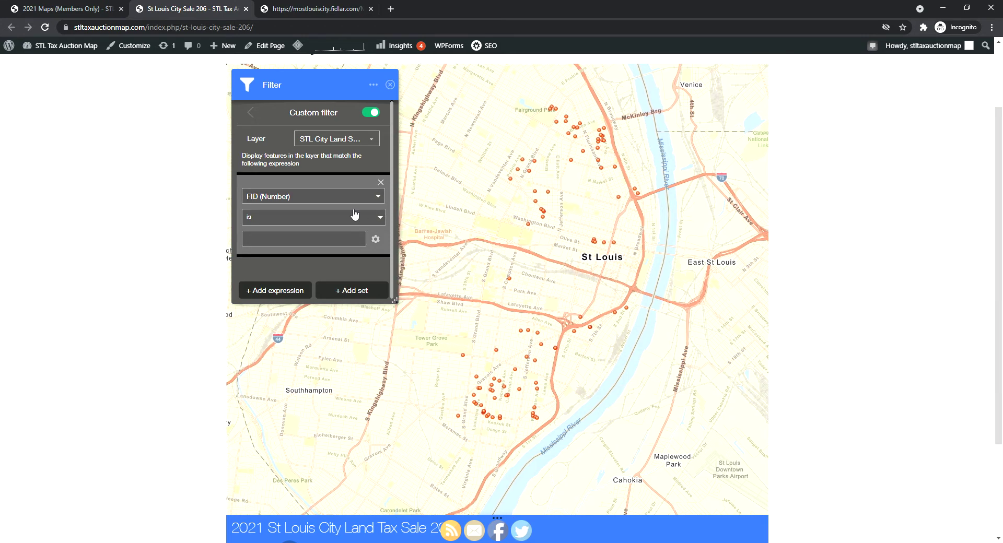
left_click(338, 198)
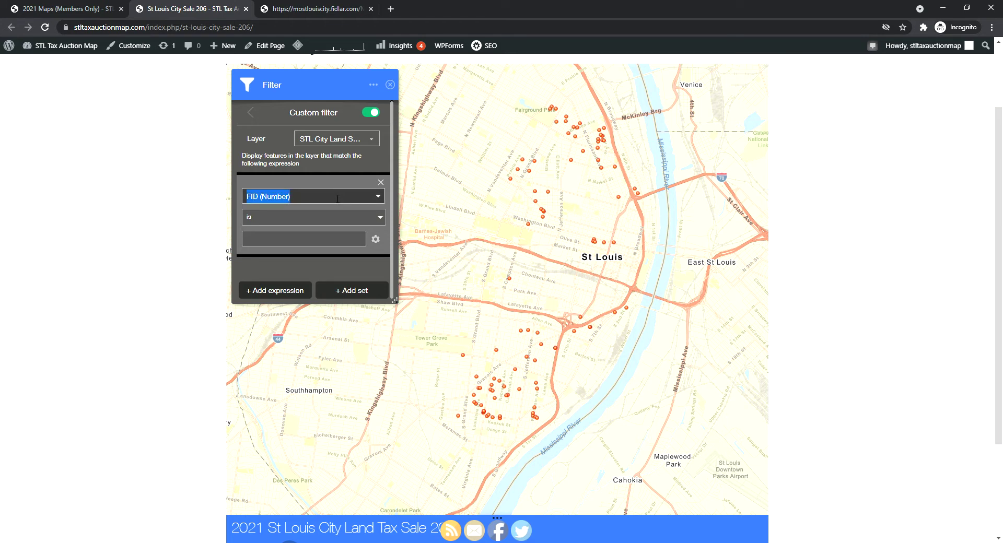
type("VACANTLAND (String")
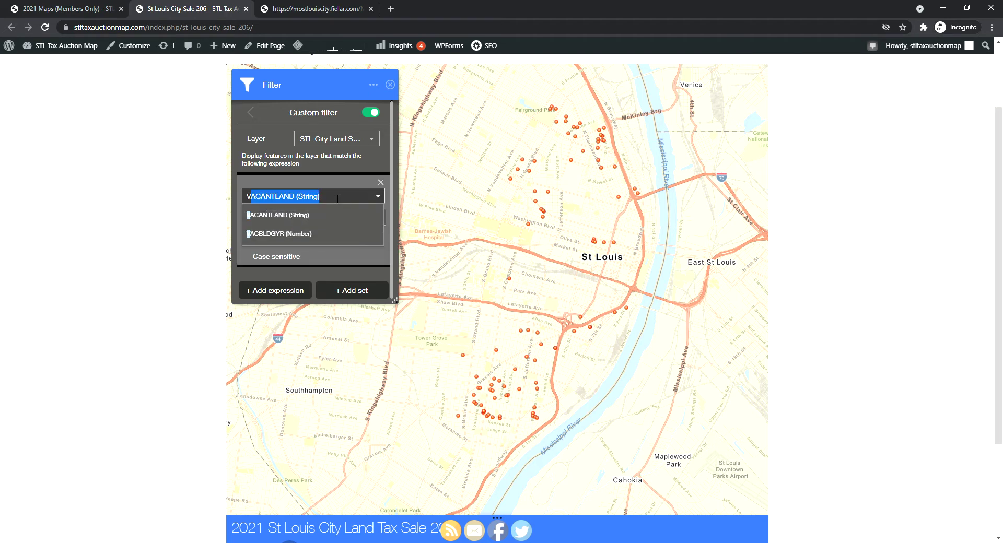
left_click(334, 201)
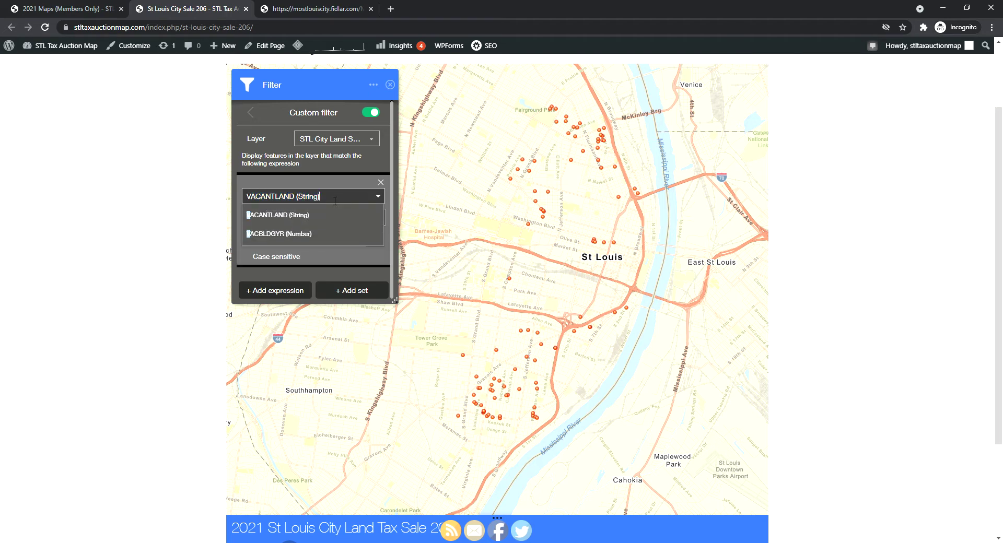
left_click(330, 180)
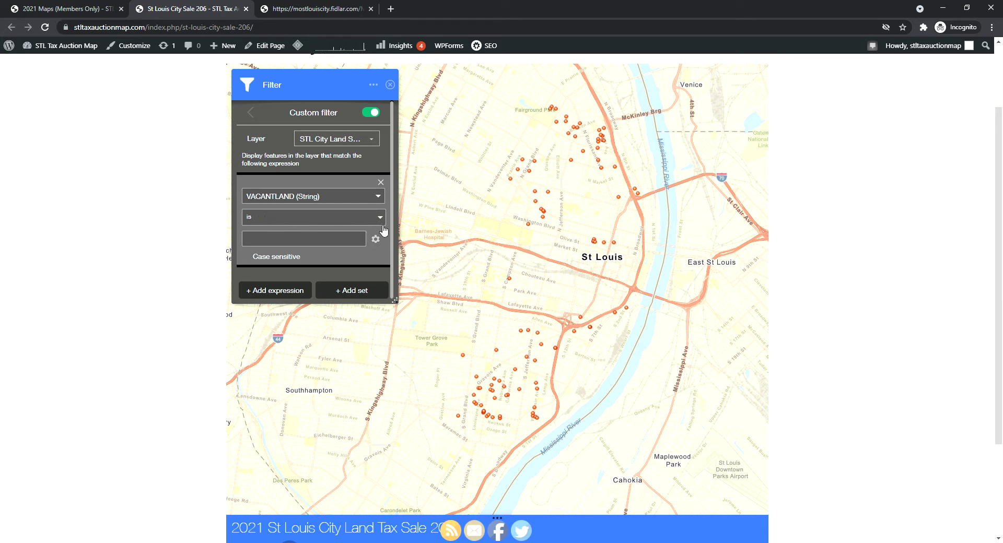
left_click(377, 239)
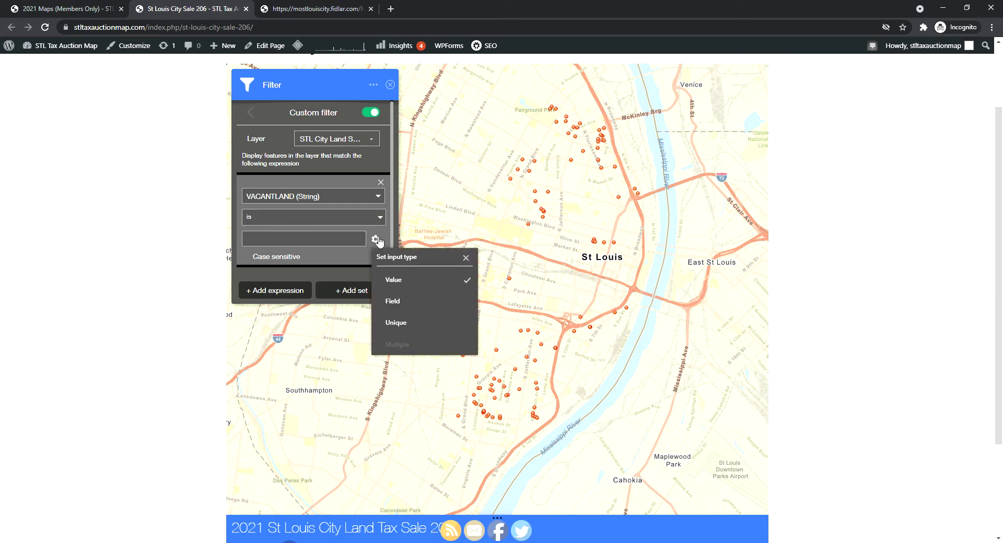
left_click(409, 324)
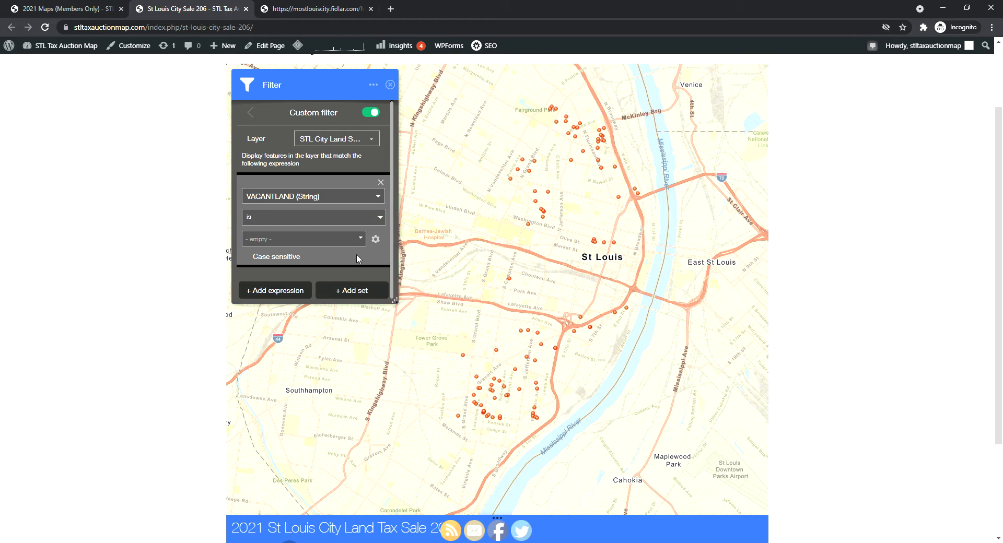
left_click(357, 239)
left_click(257, 303)
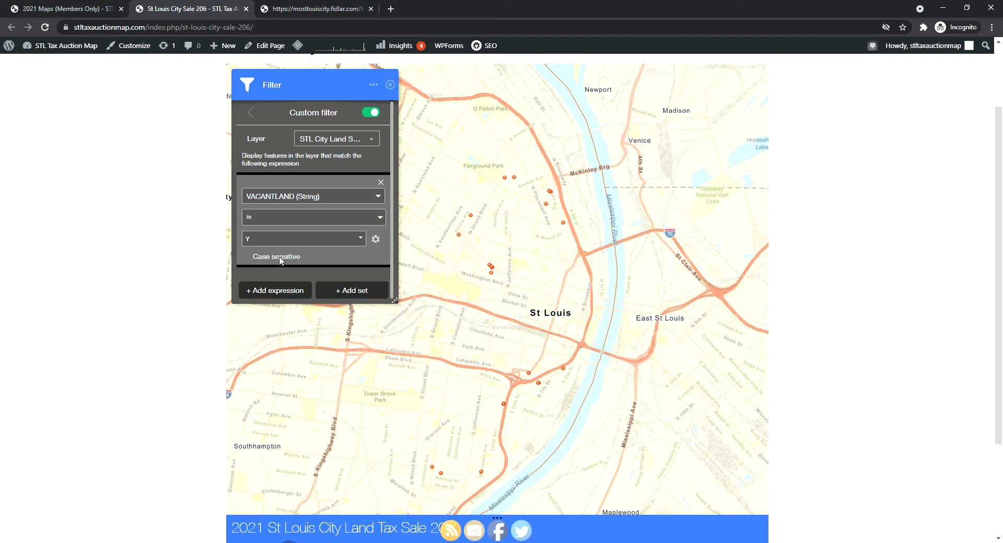
Close the filter, browse the 21 vacant-land parcels in an enlarged attribute table, then collapse it
left_click(390, 85)
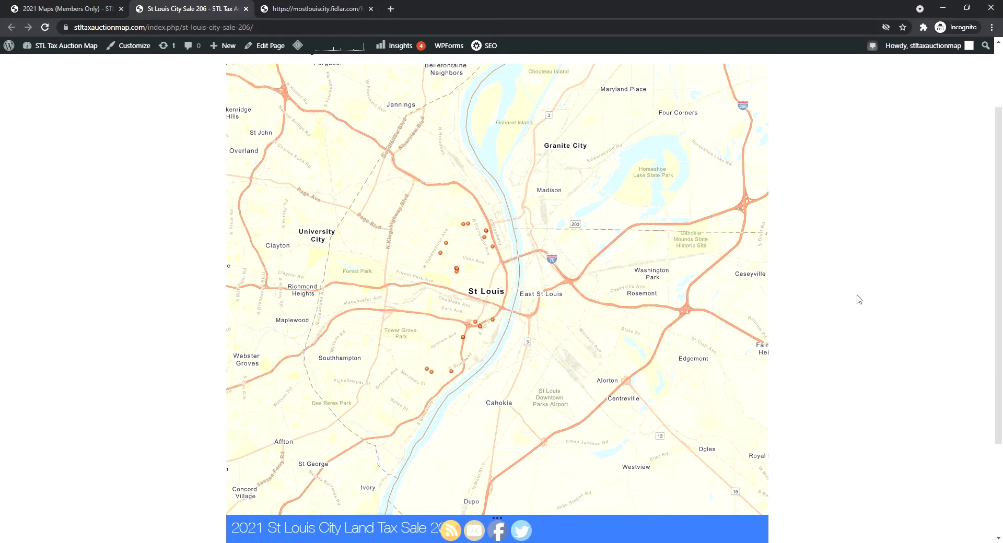
scroll(880, 308, "down", 2)
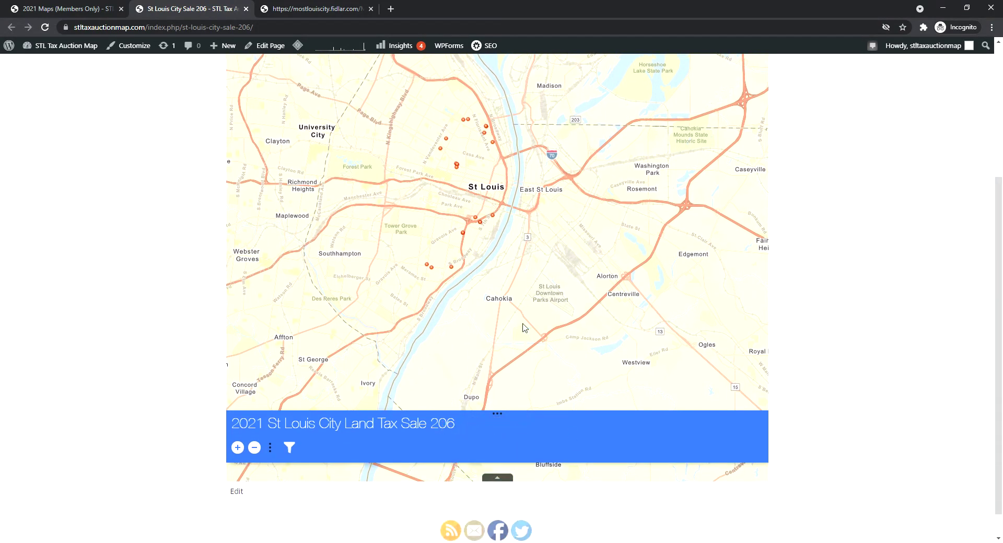
left_click(498, 478)
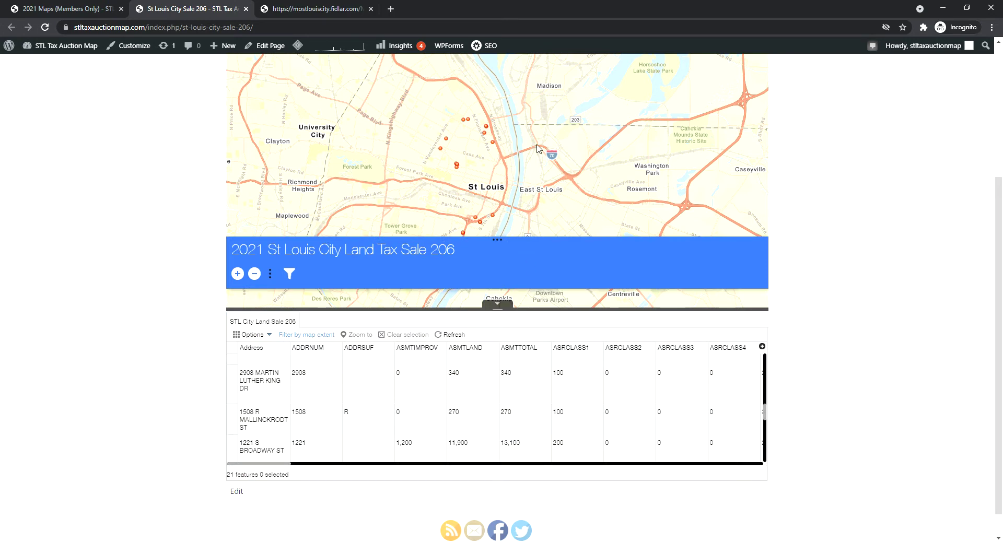
scroll(540, 139, "down", 2)
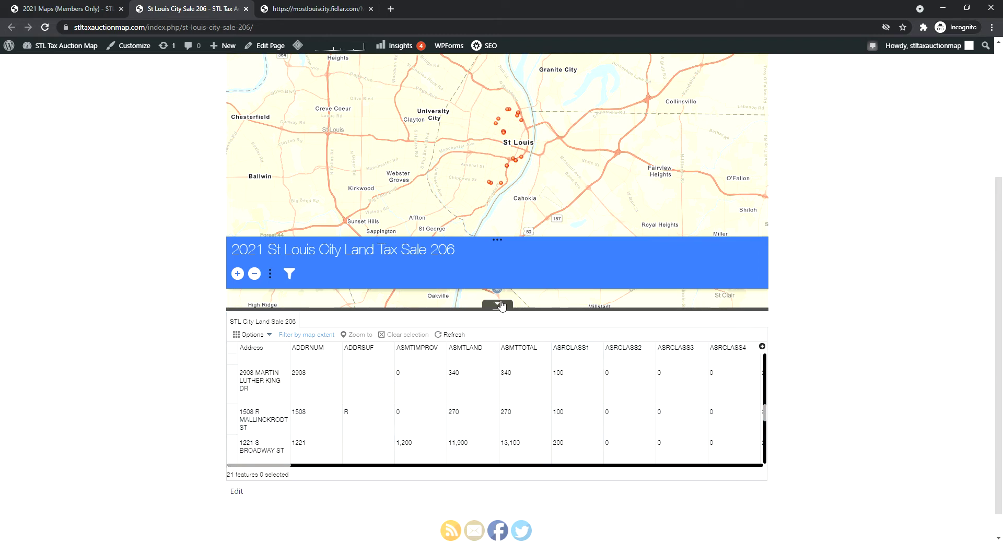
left_click_drag(498, 309, 497, 209)
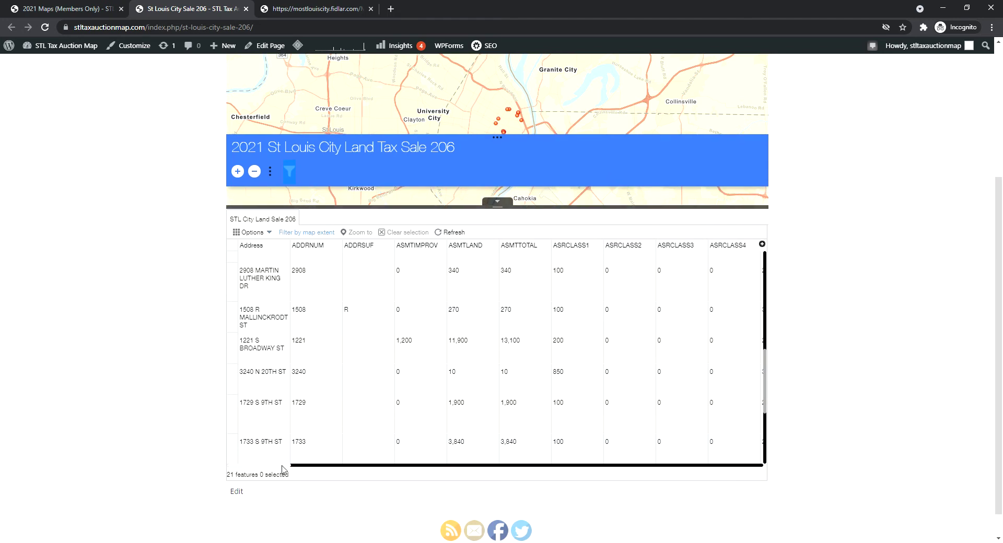
mouse_move(284, 465)
left_mouse_down()
mouse_move(410, 475)
mouse_move(287, 472)
left_mouse_up()
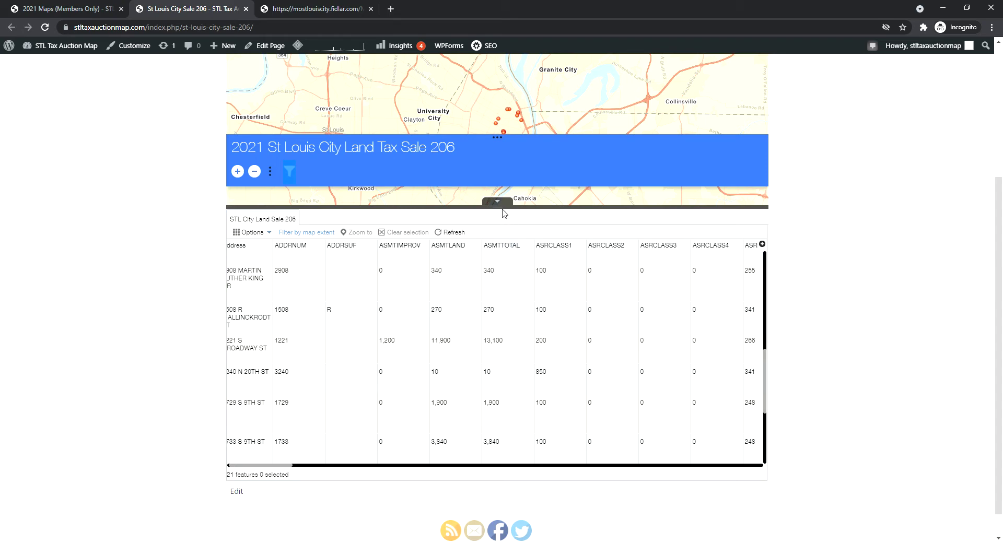
left_click(503, 209)
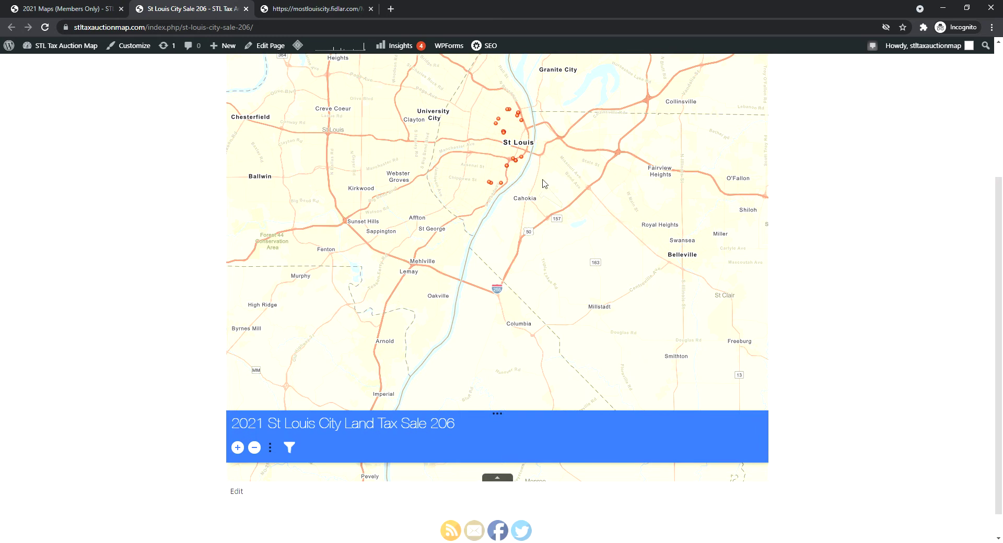
Reopen the filter settings and add a second expression
left_click_drag(542, 177, 545, 251)
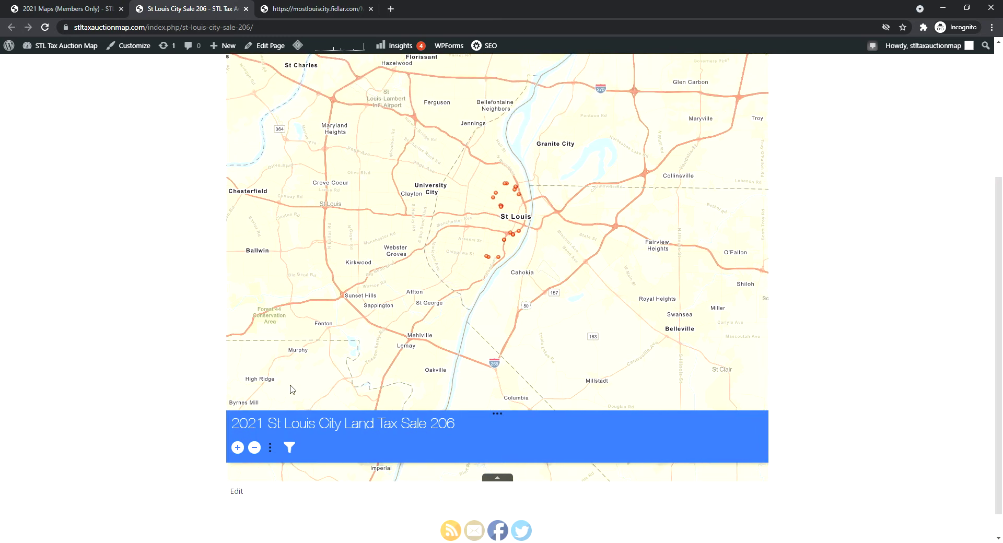
left_click(289, 448)
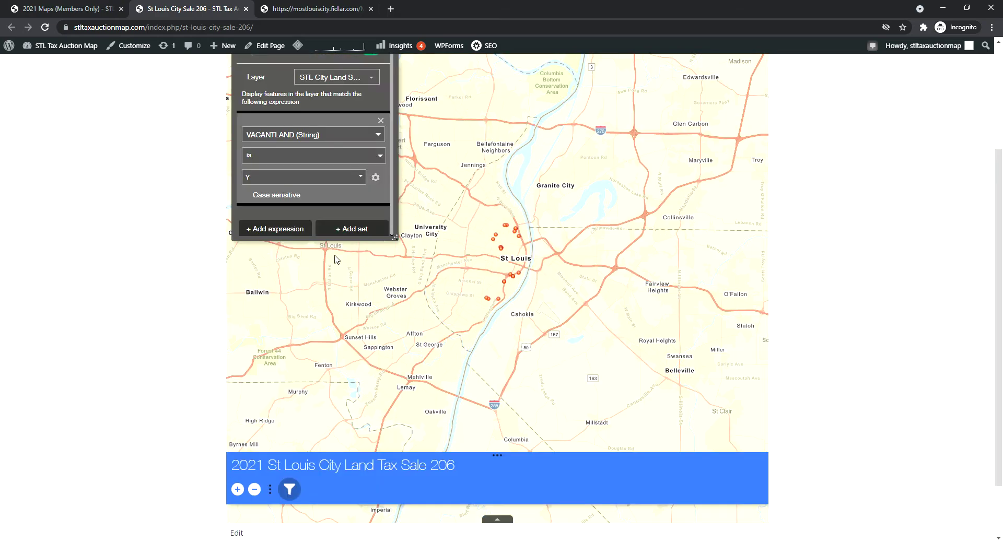
scroll(459, 161, "up", 2)
scroll(460, 206, "down", 2)
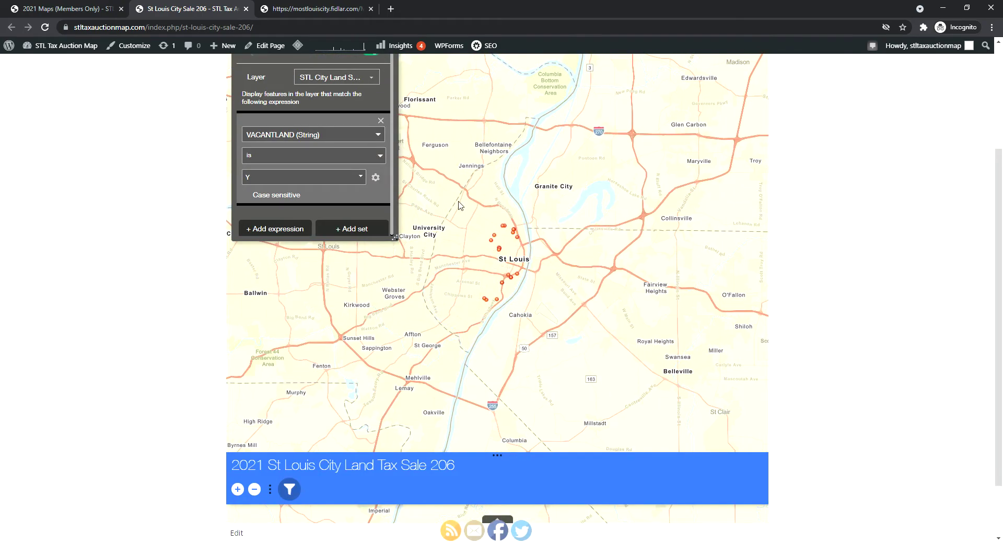
left_click_drag(460, 205, 465, 213)
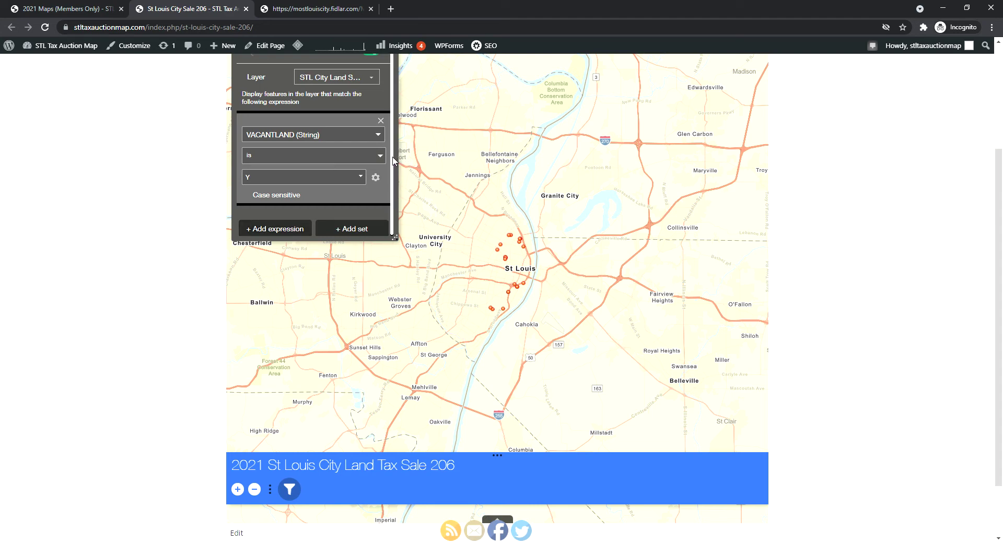
left_click(280, 229)
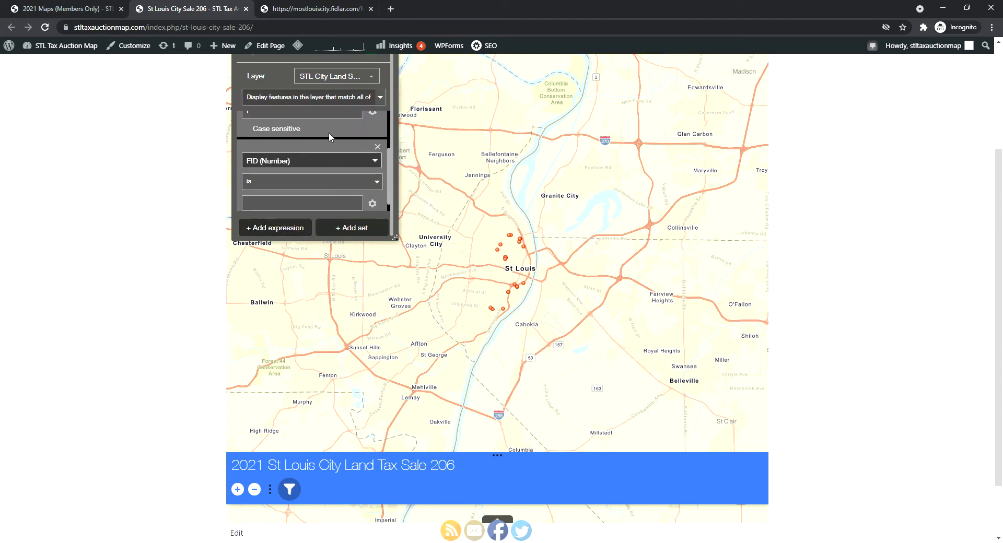
Set the new expression to ASMTTOTAL is greater than 1000
left_click_drag(290, 160, 230, 159)
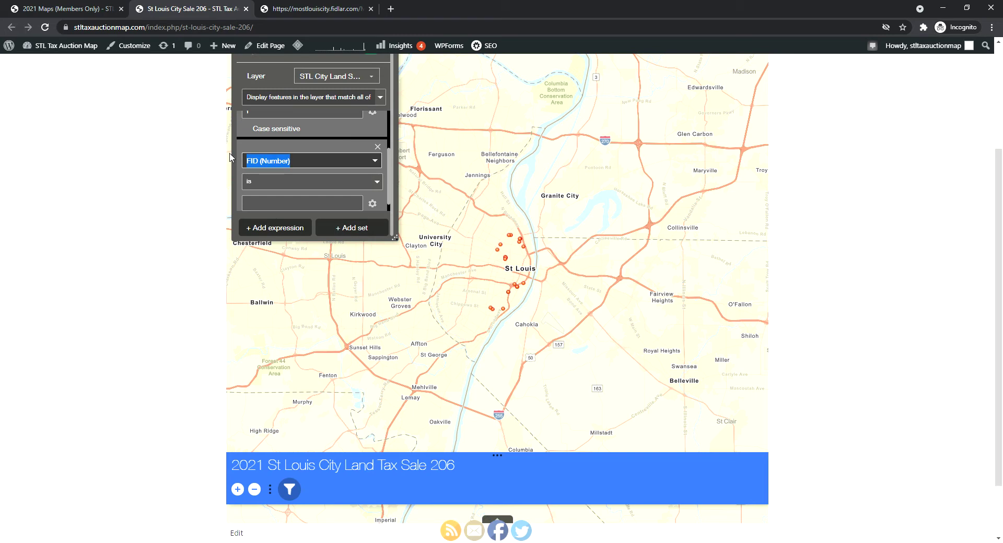
type("A")
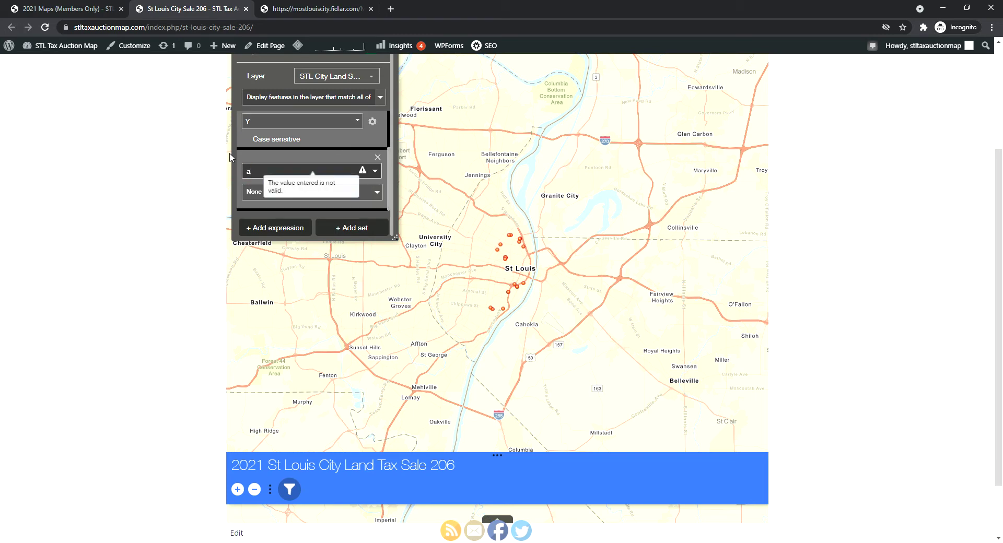
type("SMTLAND (Number")
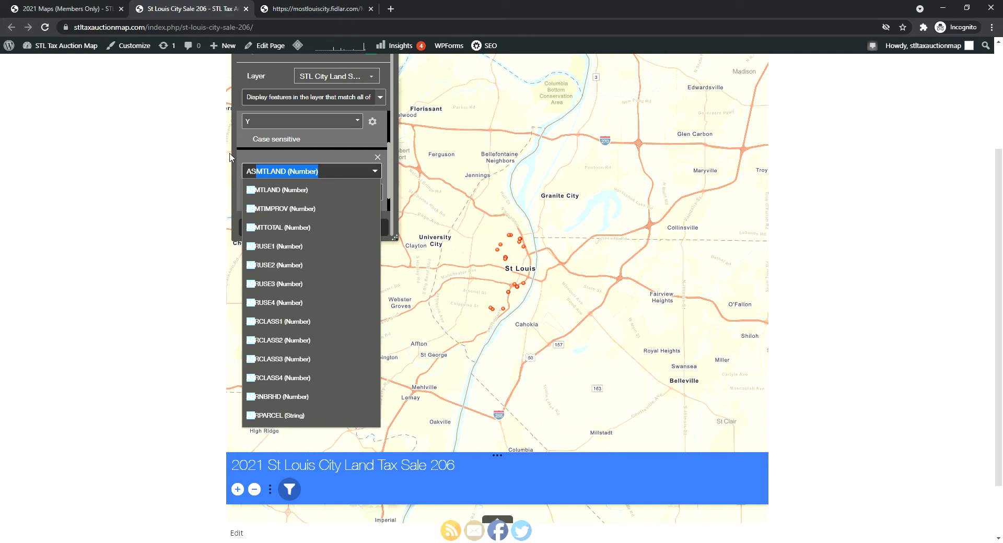
left_click(257, 228)
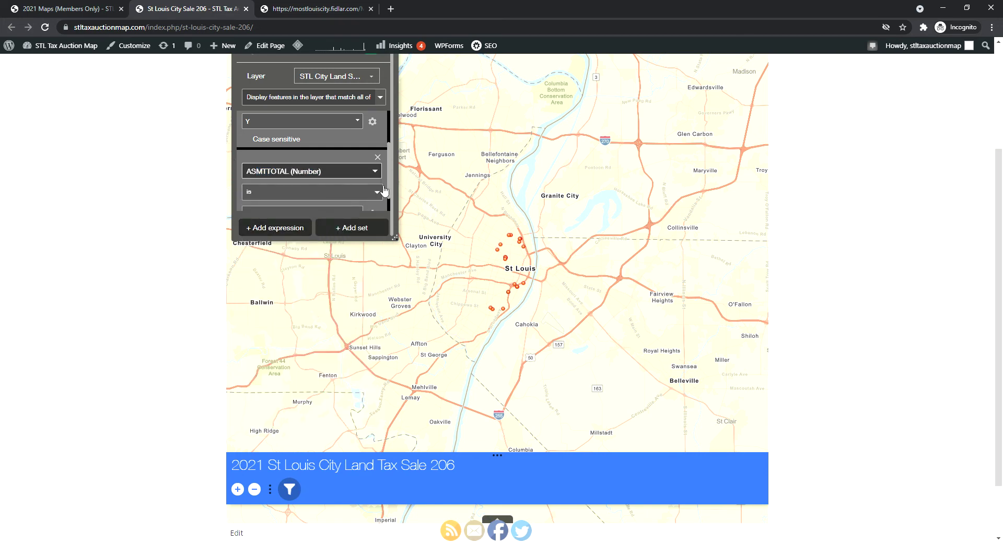
scroll(389, 177, "down", 1)
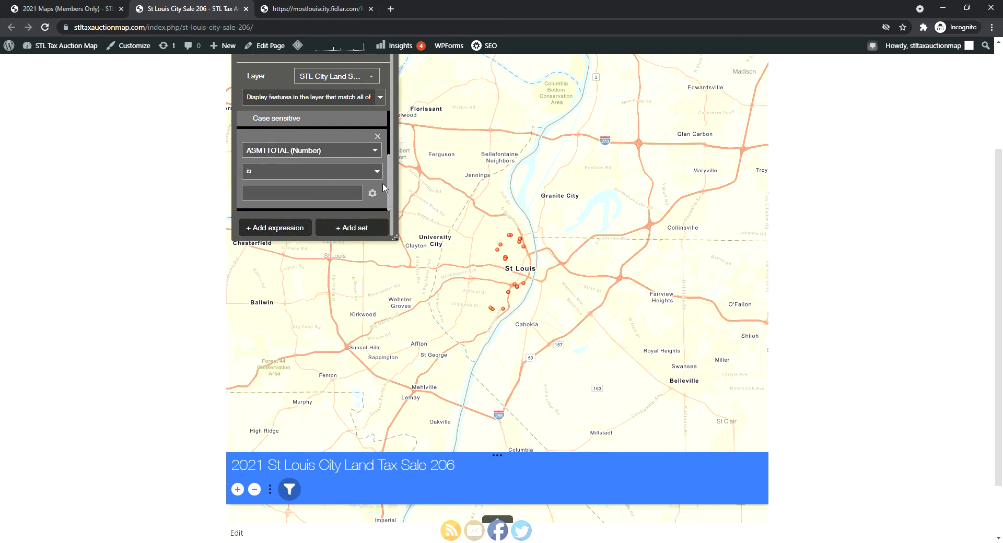
left_click(381, 175)
left_click(294, 285)
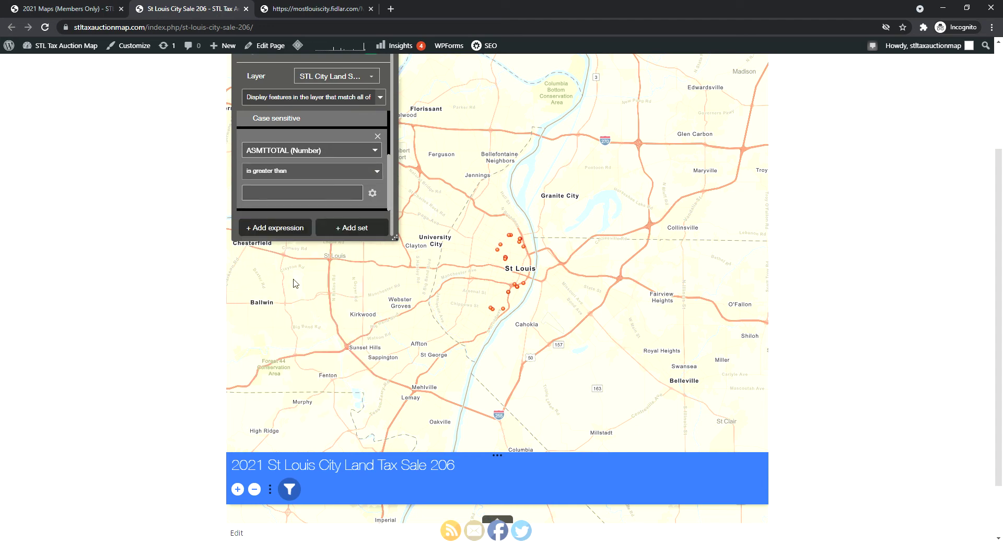
left_click(299, 194)
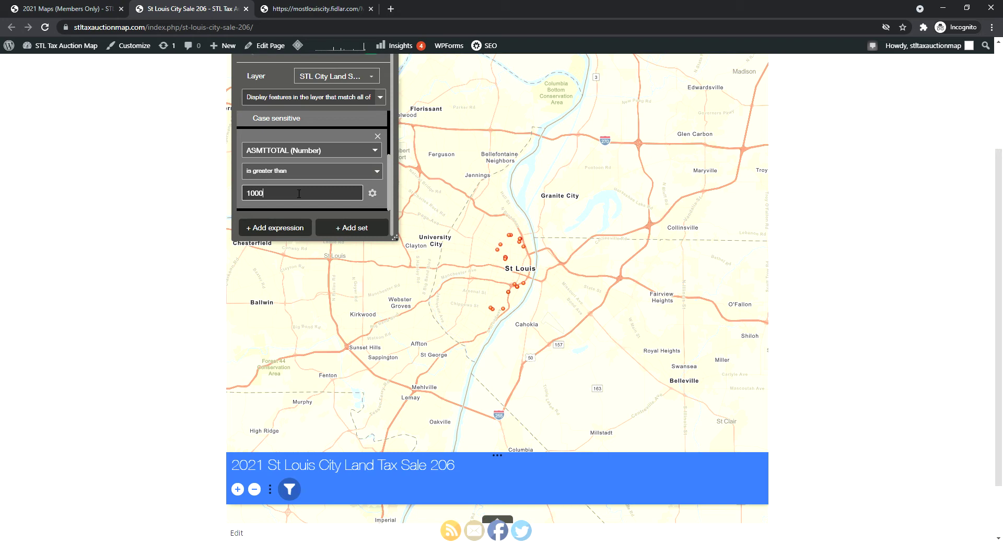
key("Return")
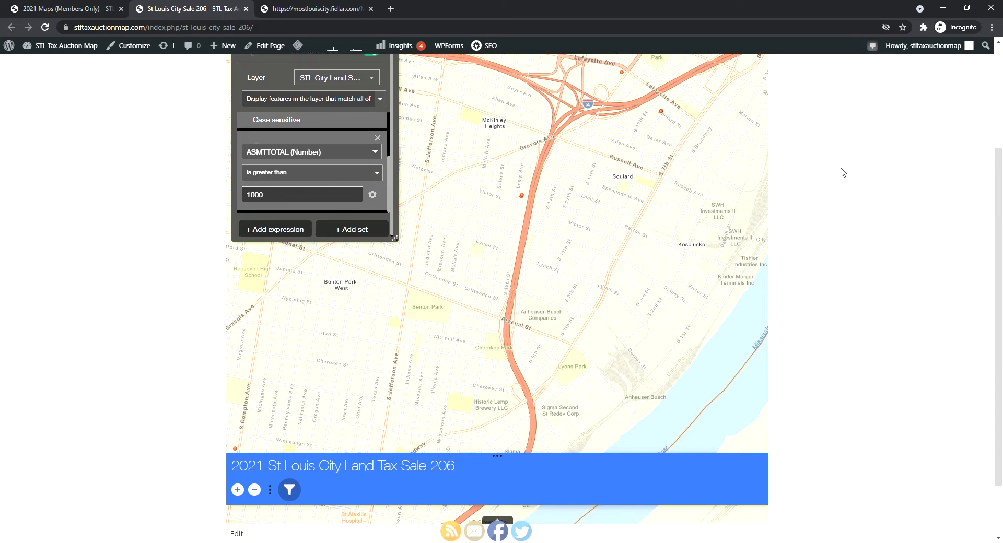
Close the filter panel and zoom out to show the remaining vacant parcels assessed above 1000
scroll(836, 174, "up", 3)
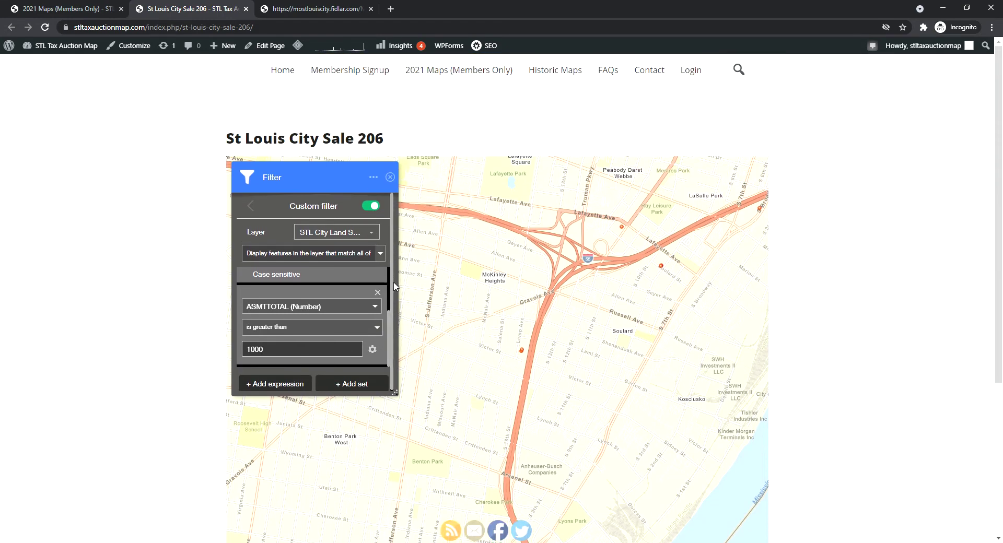
left_click_drag(395, 287, 390, 286)
left_click(389, 286)
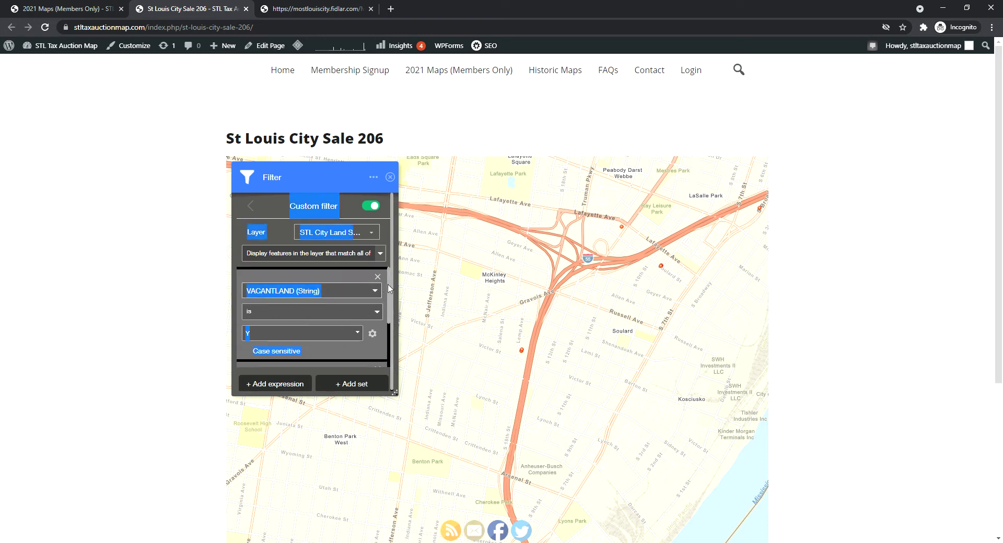
scroll(240, 349, "down", 2)
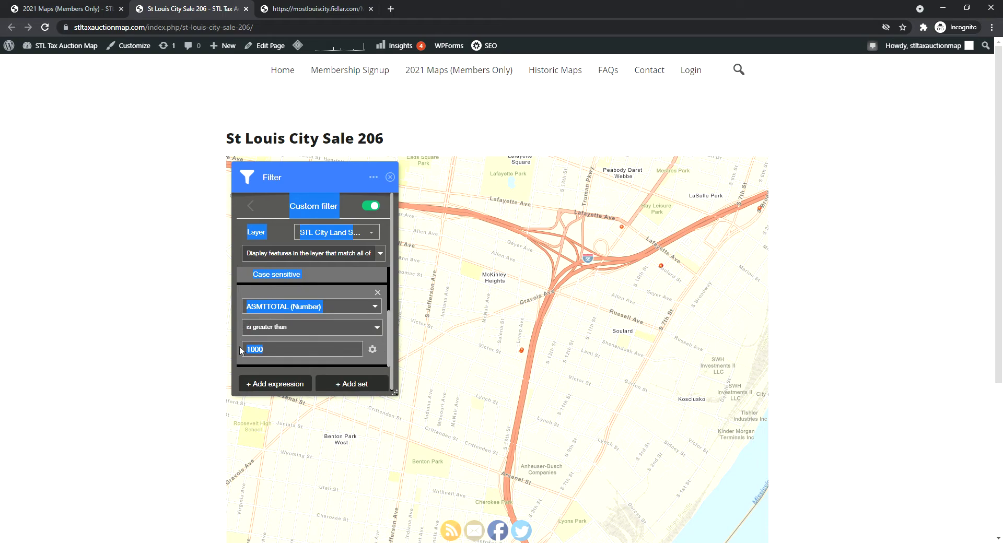
left_click(183, 313)
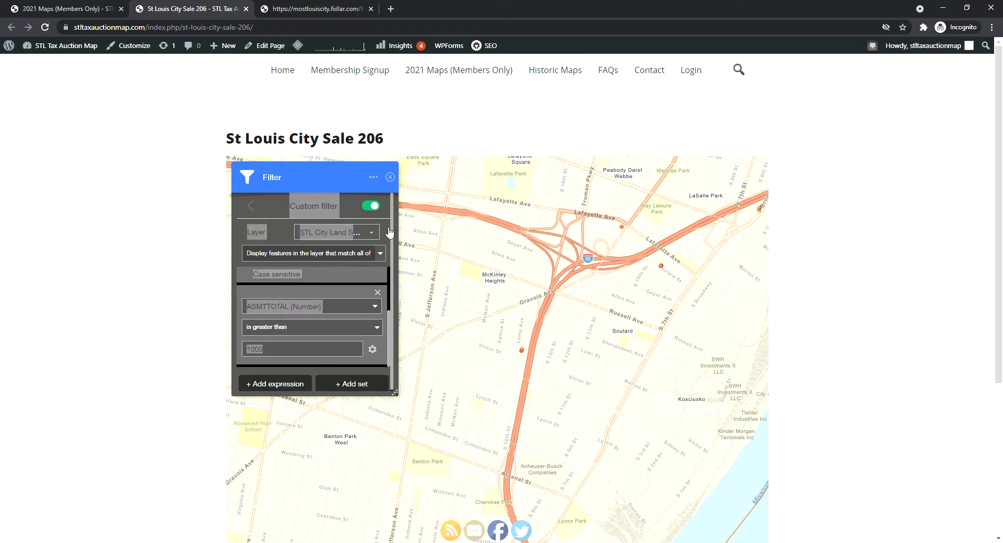
left_click(390, 177)
scroll(460, 282, "down", 2)
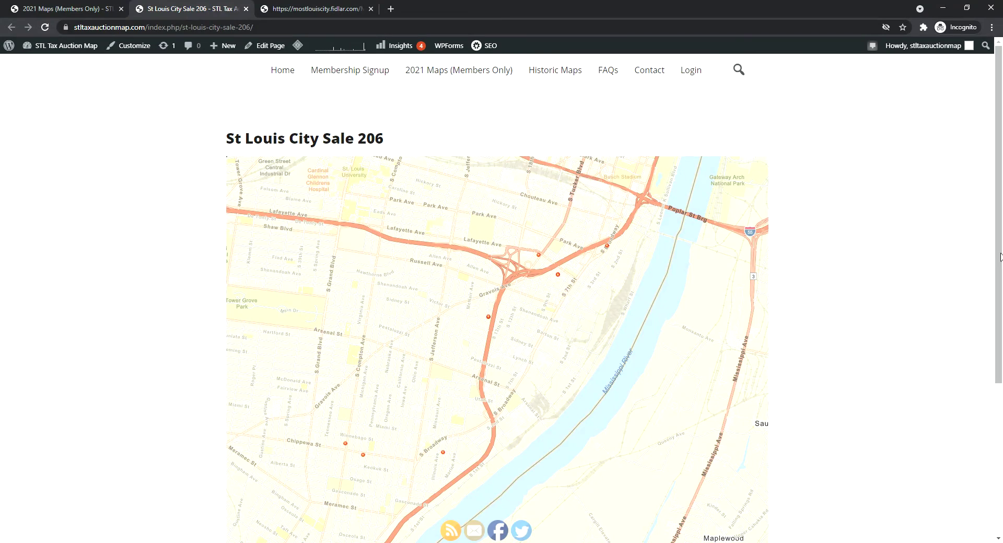
scroll(679, 266, "down", 2)
scroll(666, 271, "down", 2)
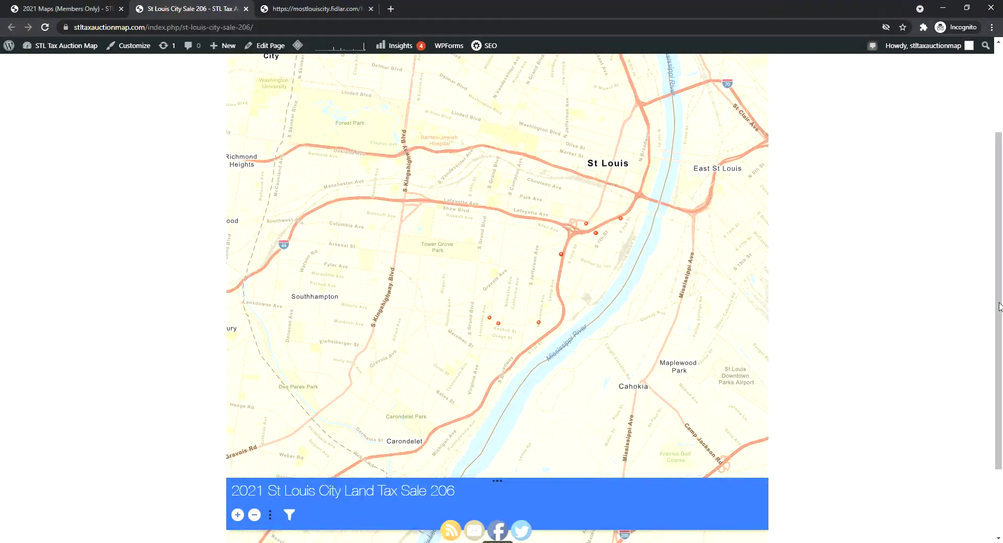
scroll(888, 292, "down", 1)
Open the attribute table listing the 9 filtered parcels and zoom the map out
left_click(503, 514)
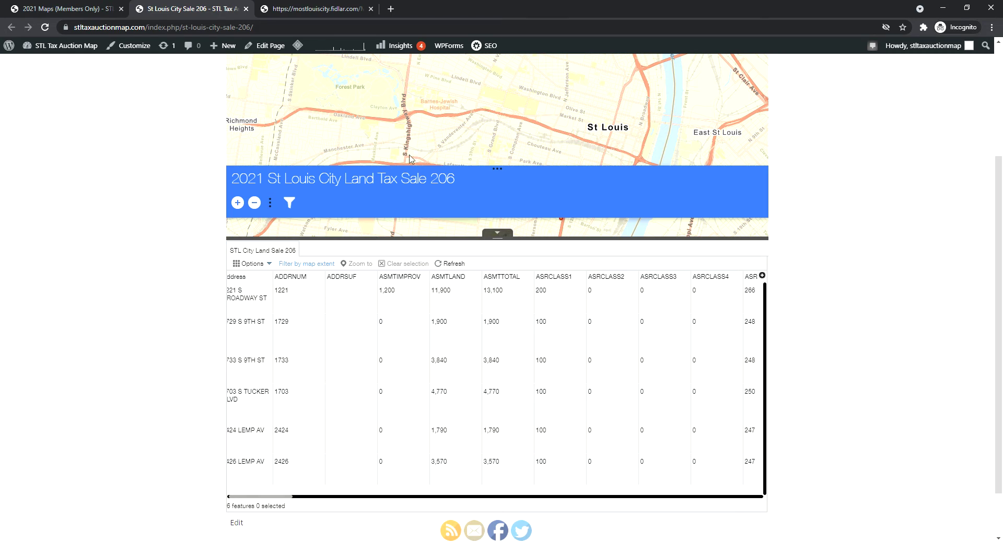
scroll(411, 159, "down", 1)
left_click_drag(433, 128, 449, 70)
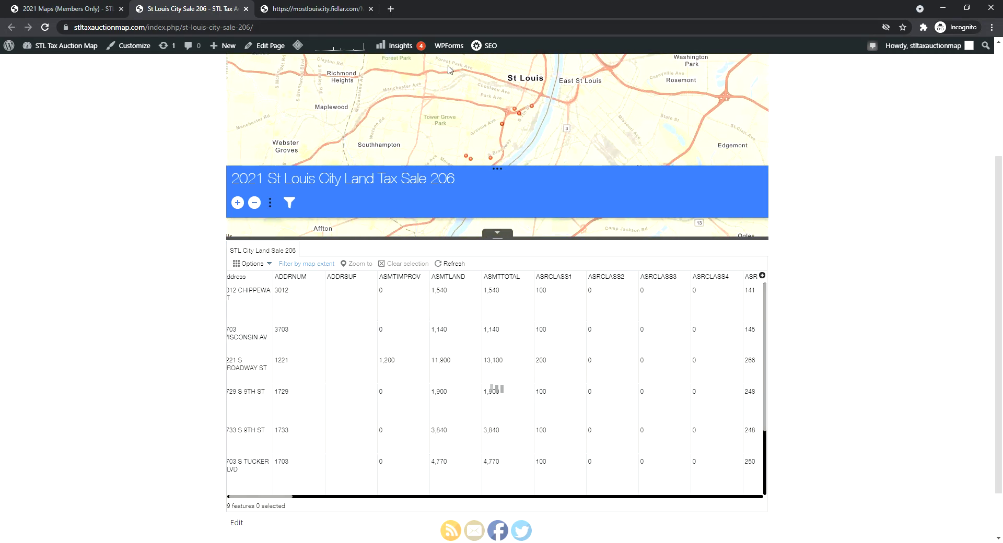
scroll(448, 89, "down", 1)
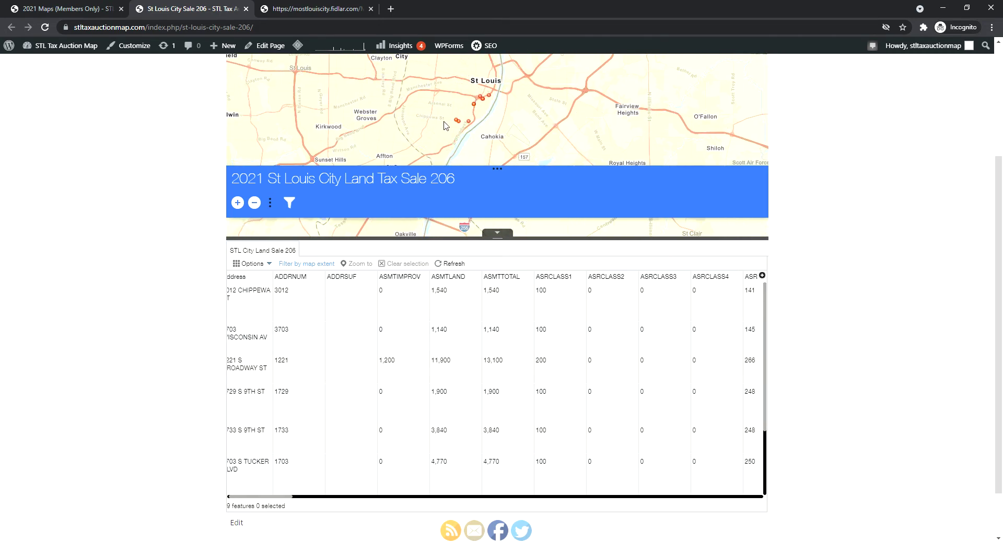
left_click_drag(289, 497, 285, 501)
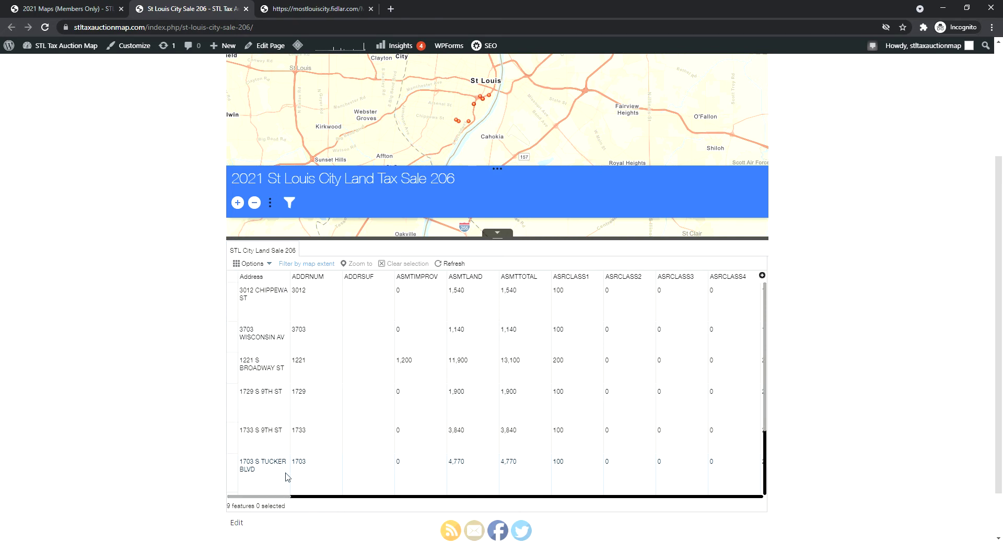
Export all 9 table records to CSV
left_click(267, 264)
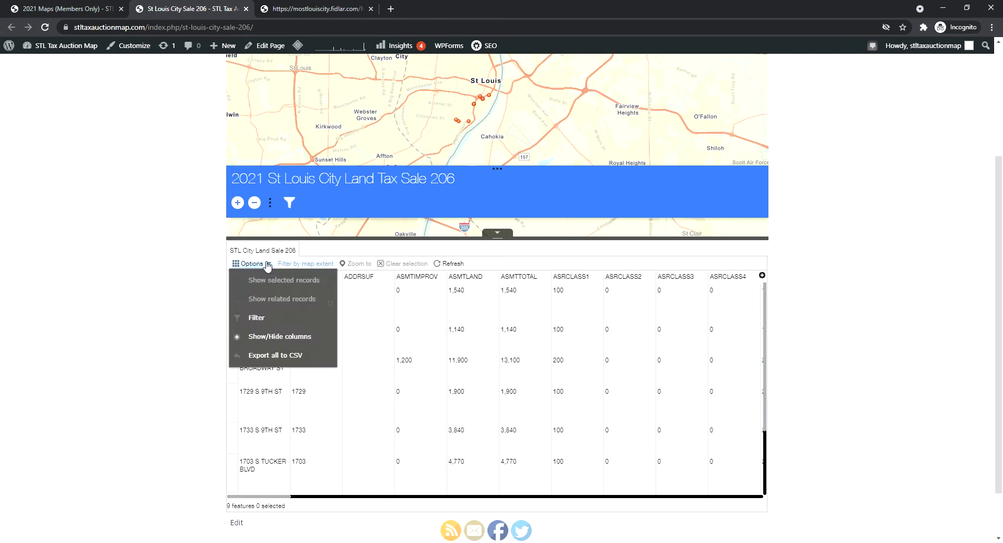
left_click(270, 358)
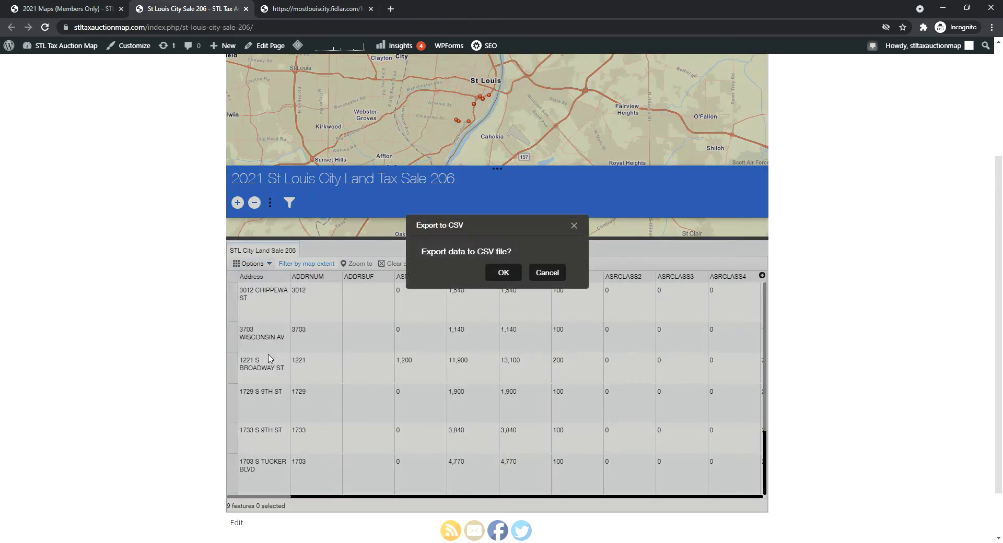
left_click(506, 272)
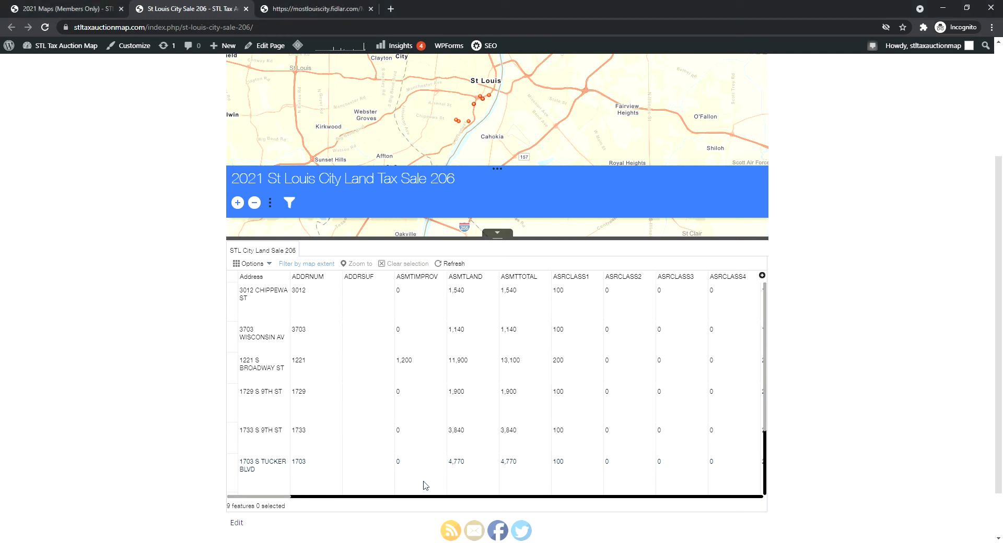
Scroll the table across to the land-use and LandTaxID columns, then hide the table
left_click_drag(287, 497, 493, 481)
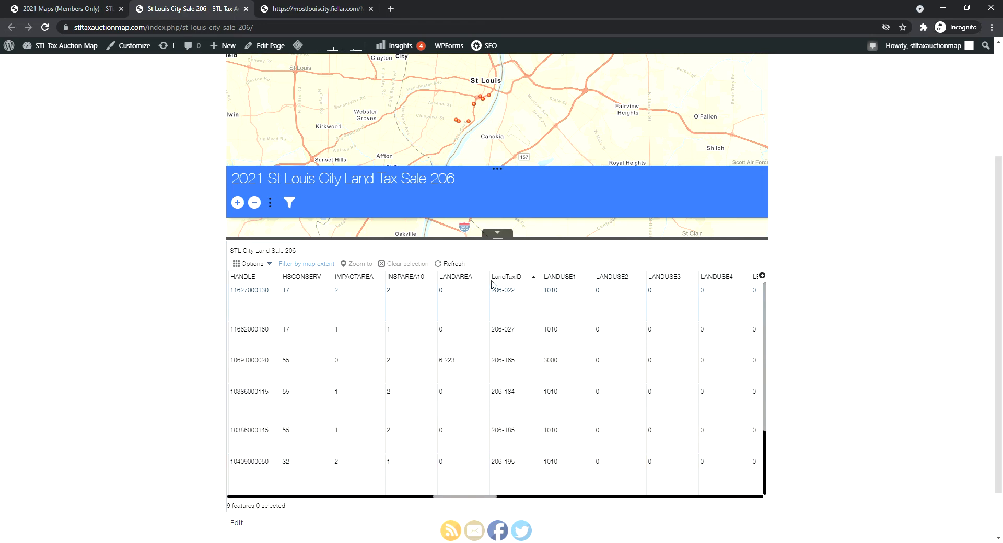
left_click(502, 233)
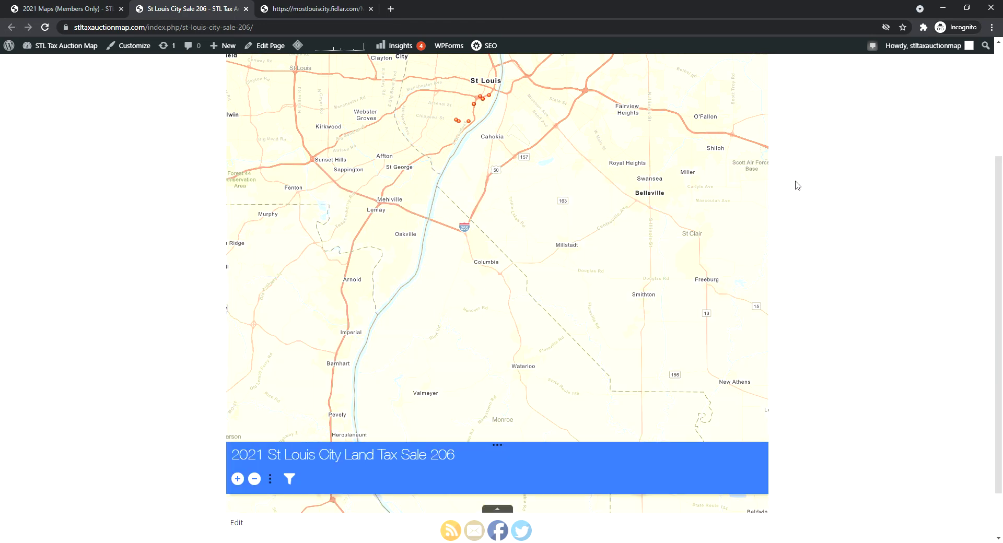
scroll(986, 141, "up", 2)
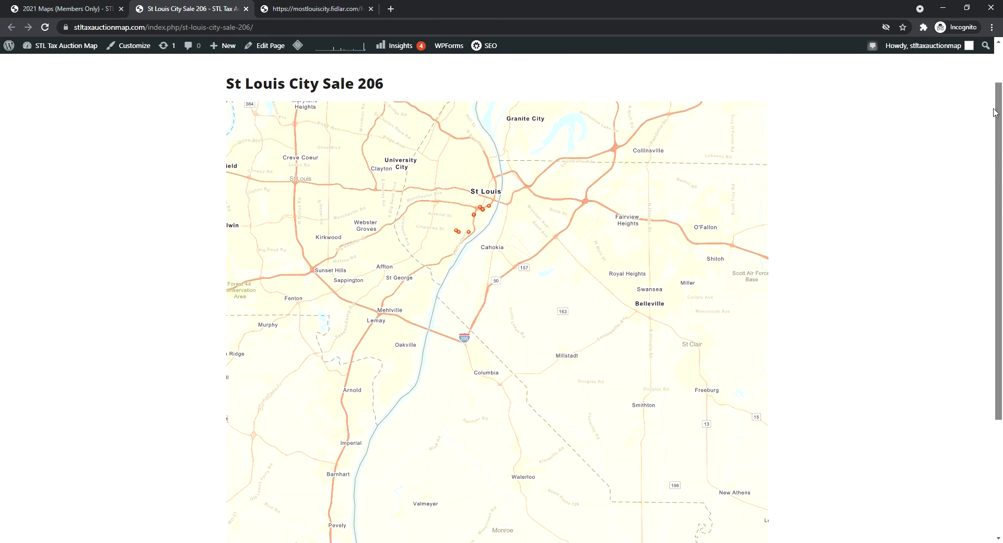
scroll(987, 146, "down", 1)
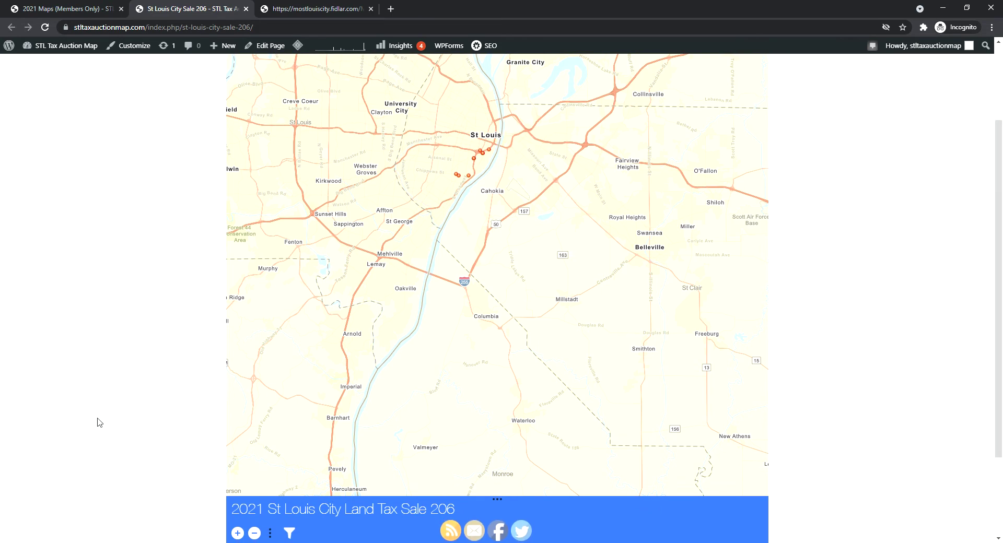
Add a filter expression testing WARD (Number) with the 'is' operator
left_click(288, 532)
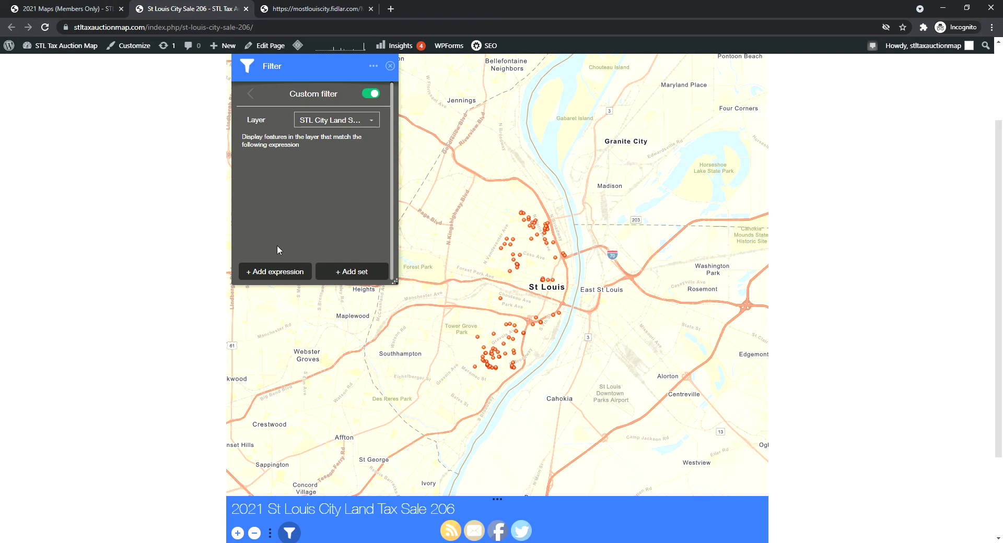
left_click(284, 276)
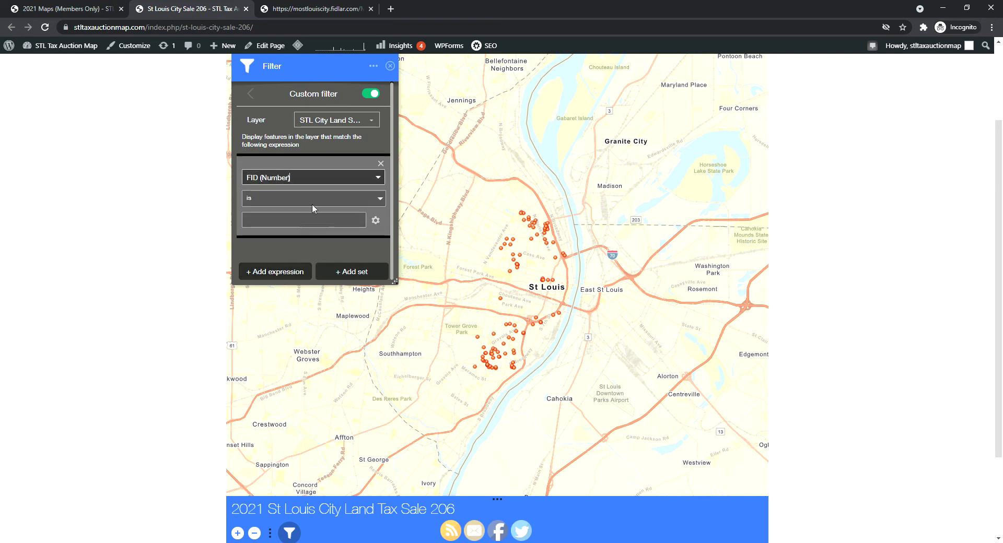
left_click_drag(333, 185, 191, 184)
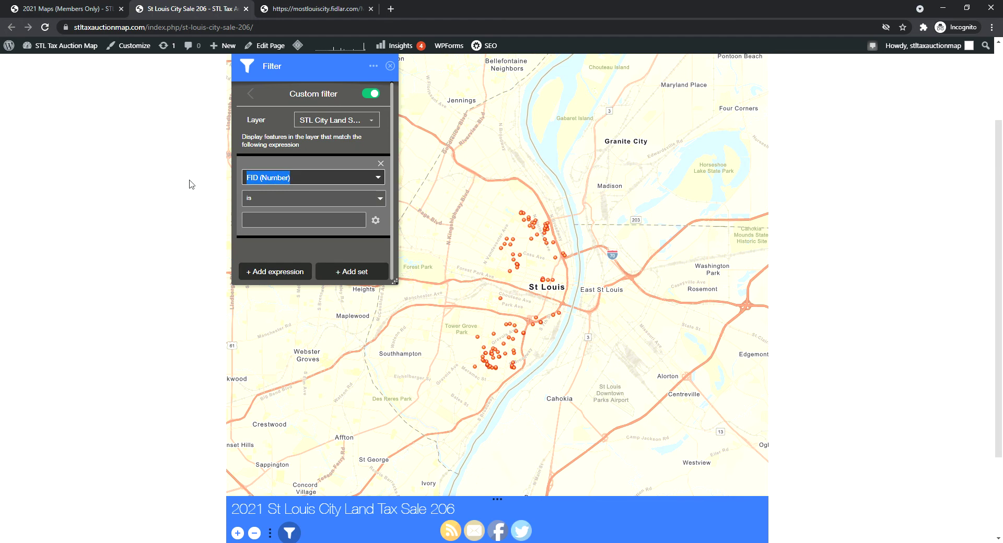
type("WAR")
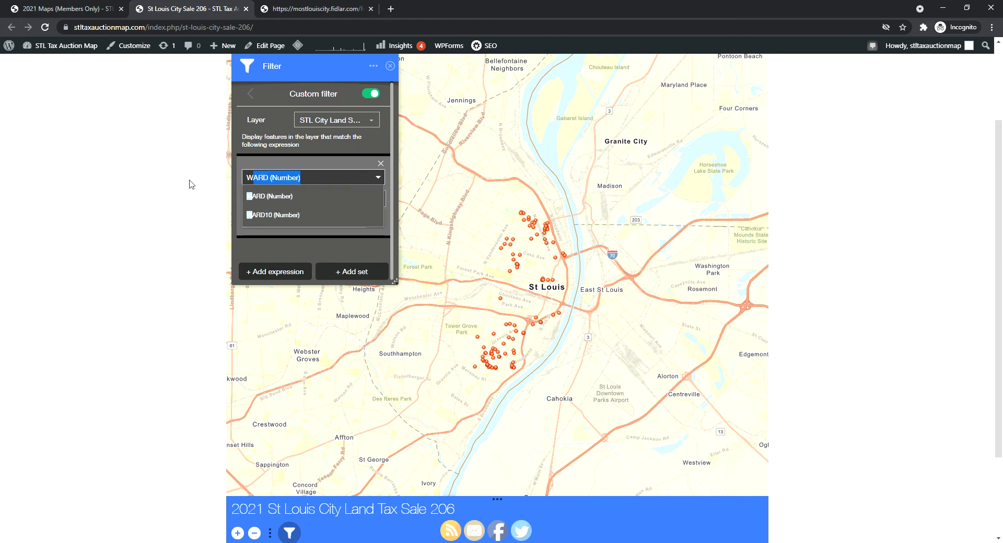
left_click(277, 198)
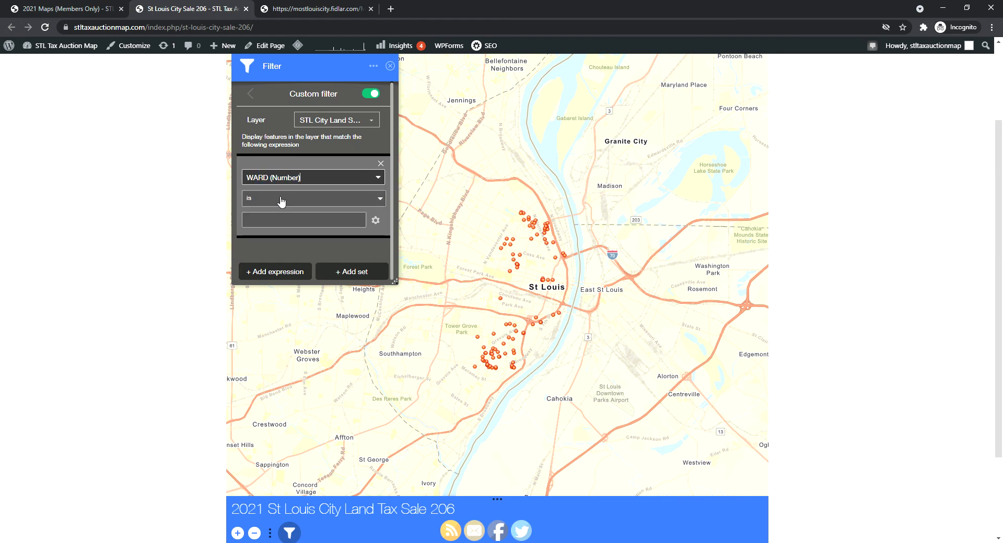
left_click(385, 203)
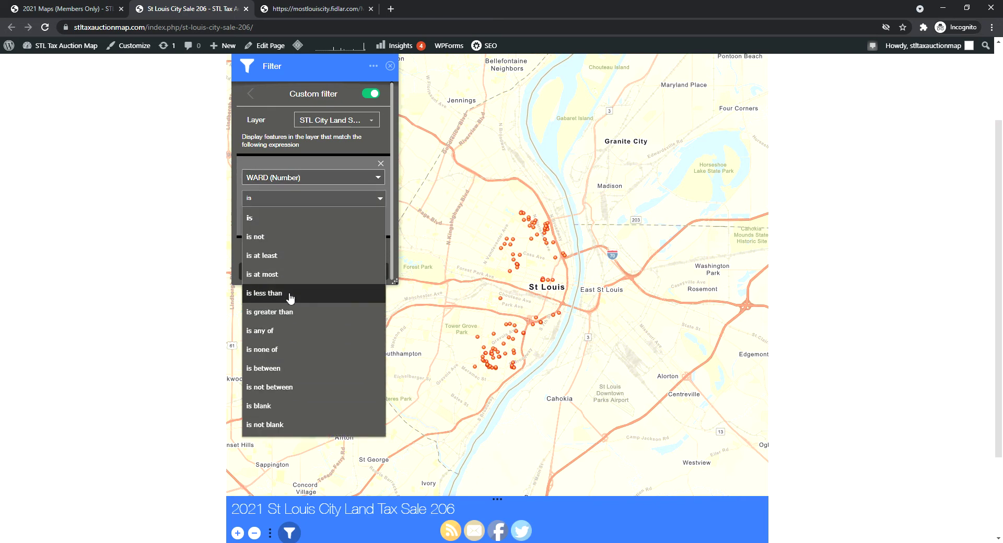
left_click(282, 218)
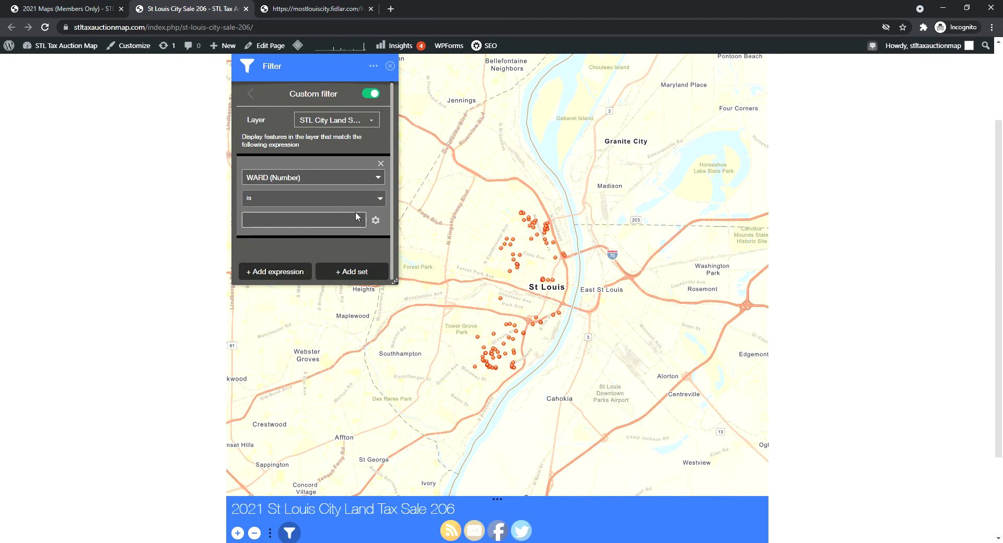
Switch the value input to Unique and choose 15 from the ward list
left_click(377, 220)
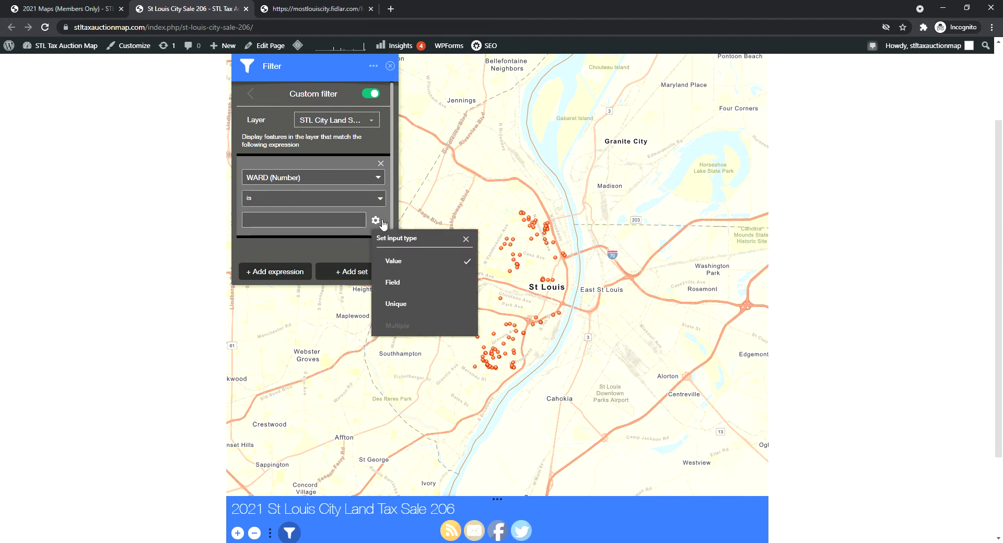
left_click(351, 220)
left_click(375, 221)
left_click(406, 313)
left_click(364, 221)
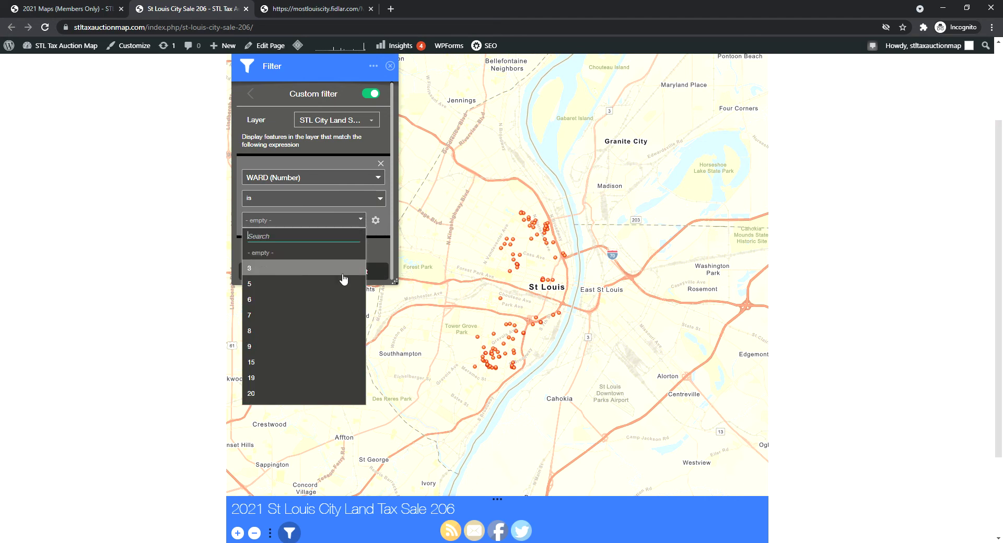
scroll(340, 285, "down", 1)
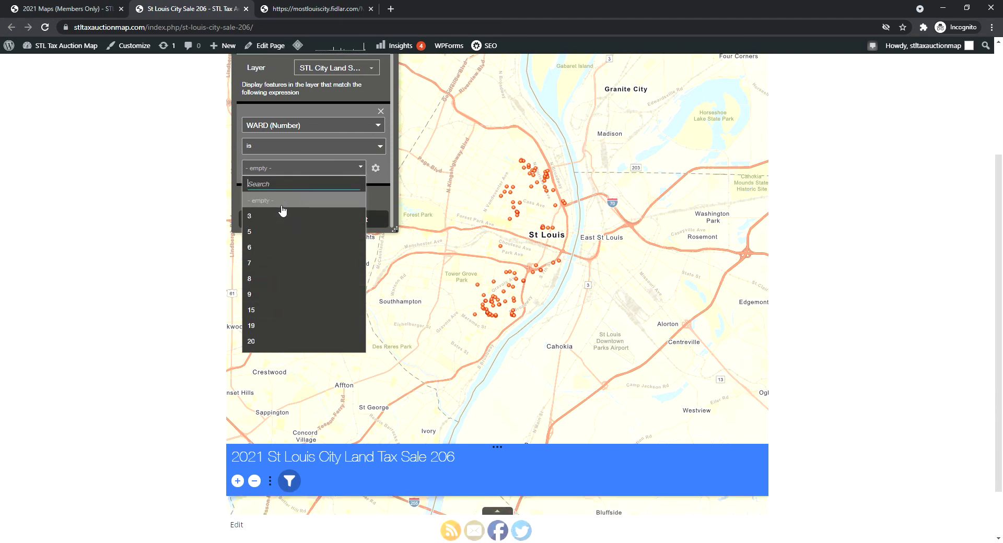
left_click(287, 313)
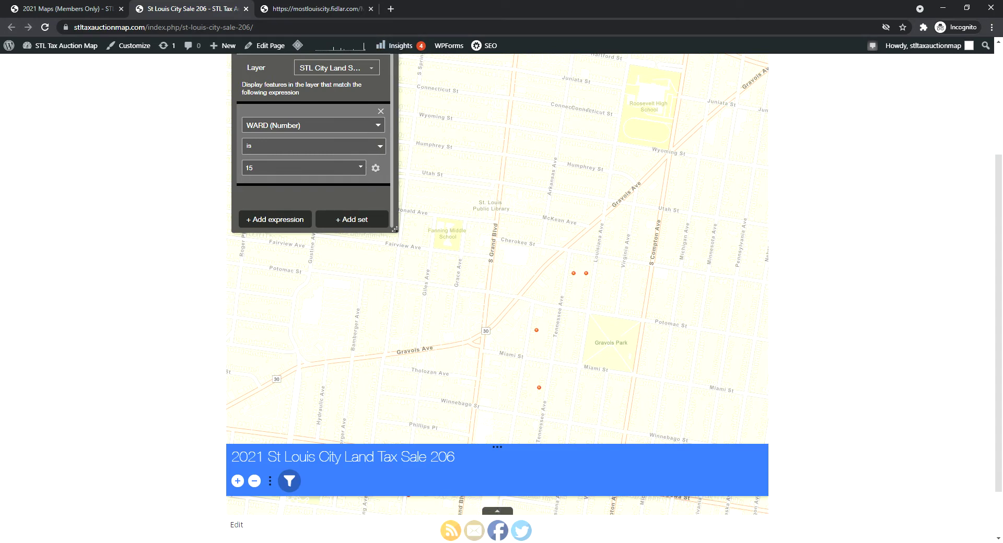
scroll(873, 124, "up", 3)
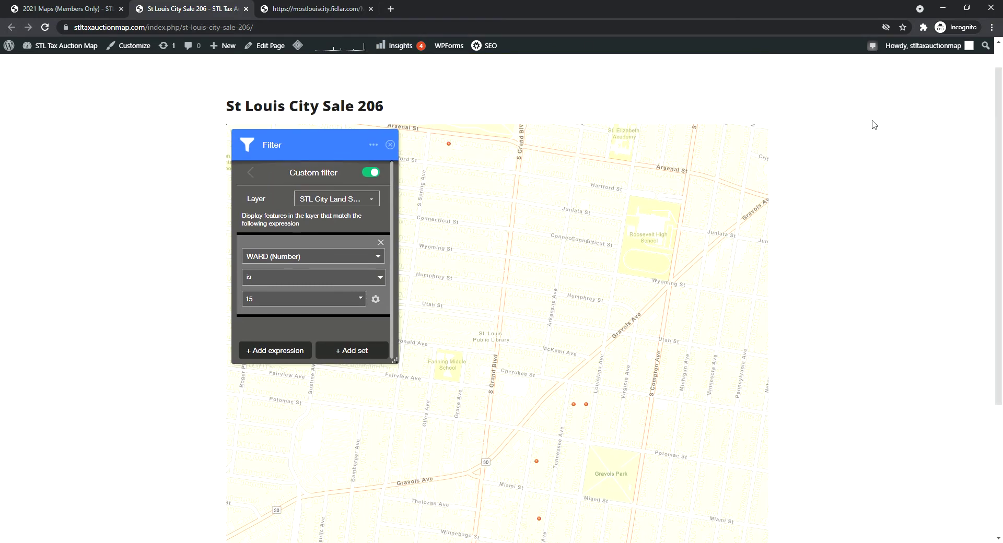
left_click(390, 145)
scroll(552, 345, "down", 1)
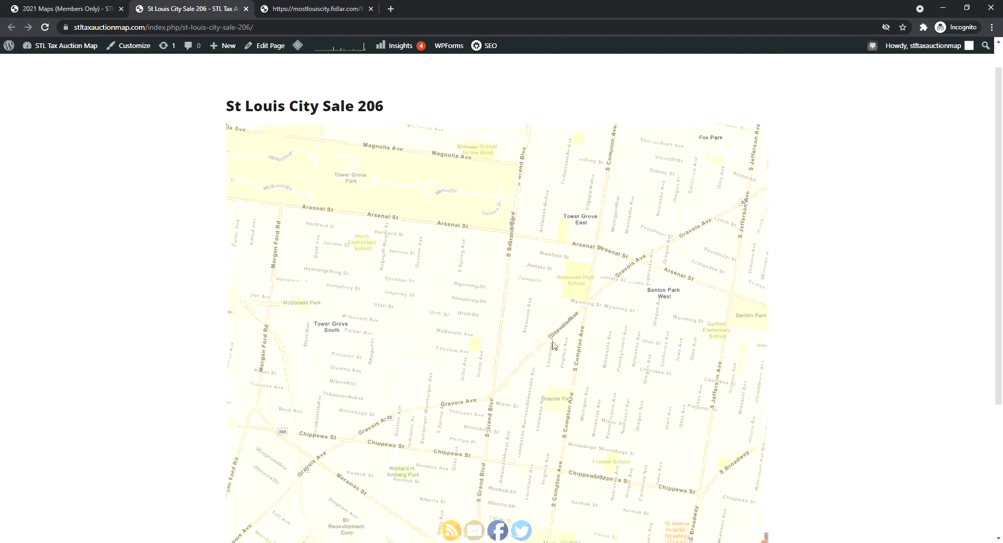
left_click_drag(996, 256, 996, 310)
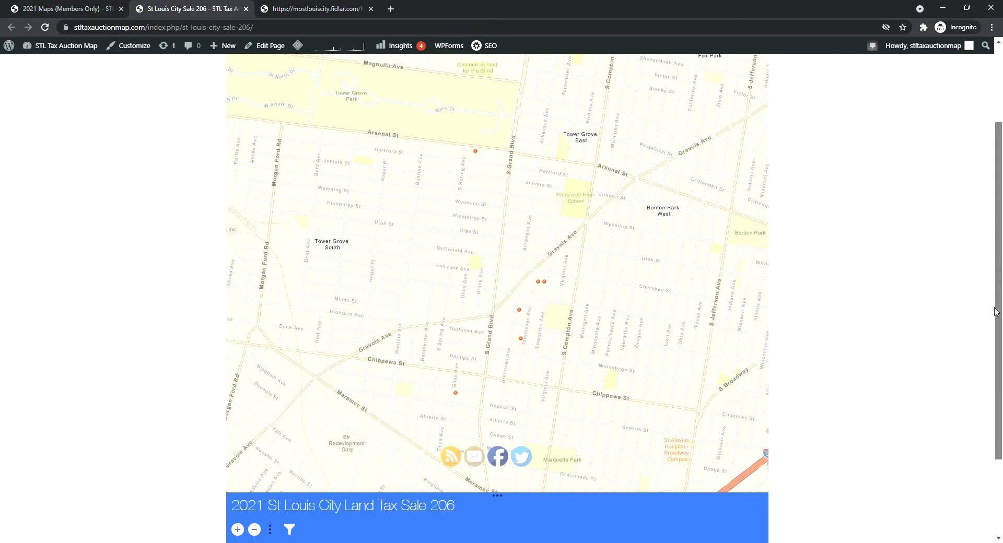
left_click(476, 151)
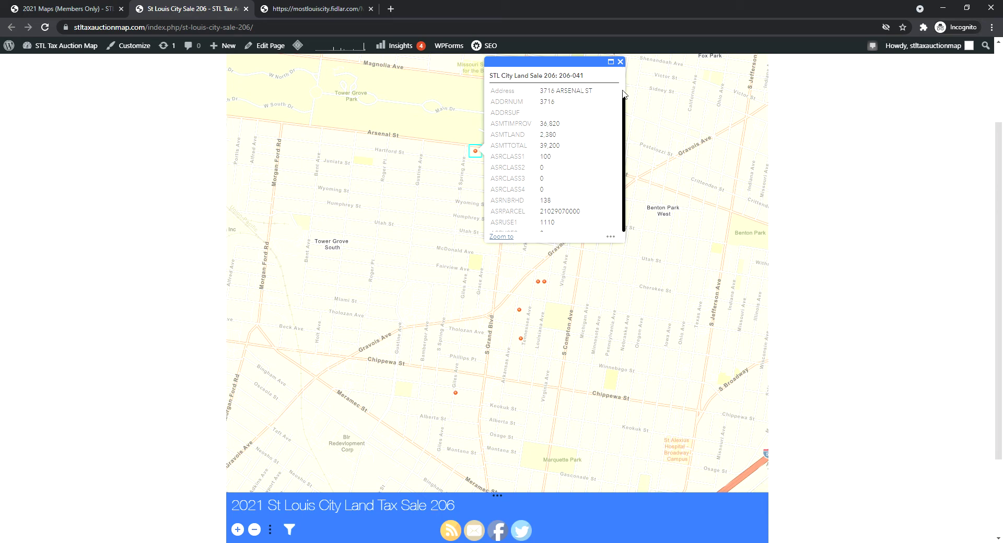
left_click_drag(540, 92, 585, 96)
right_click(604, 128)
key("s")
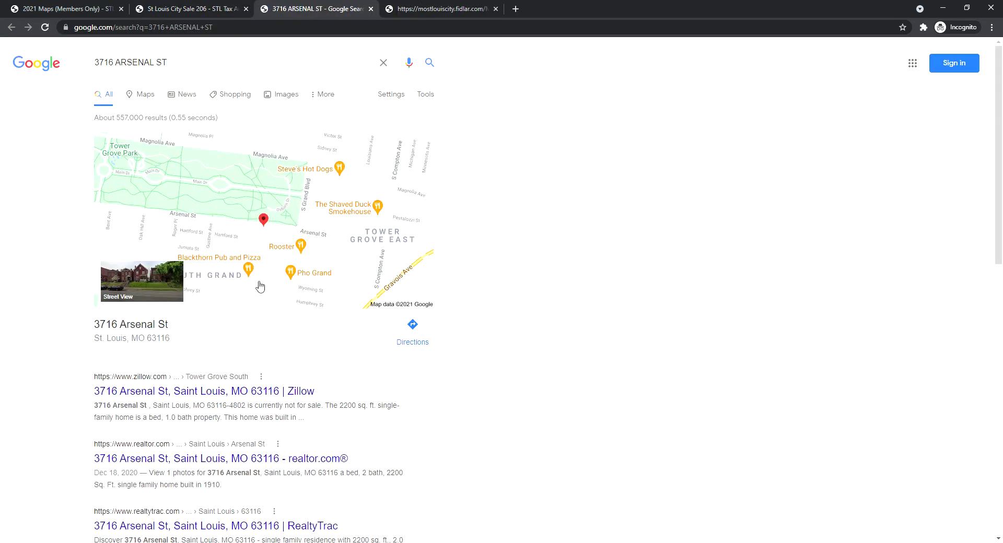
left_click(168, 291)
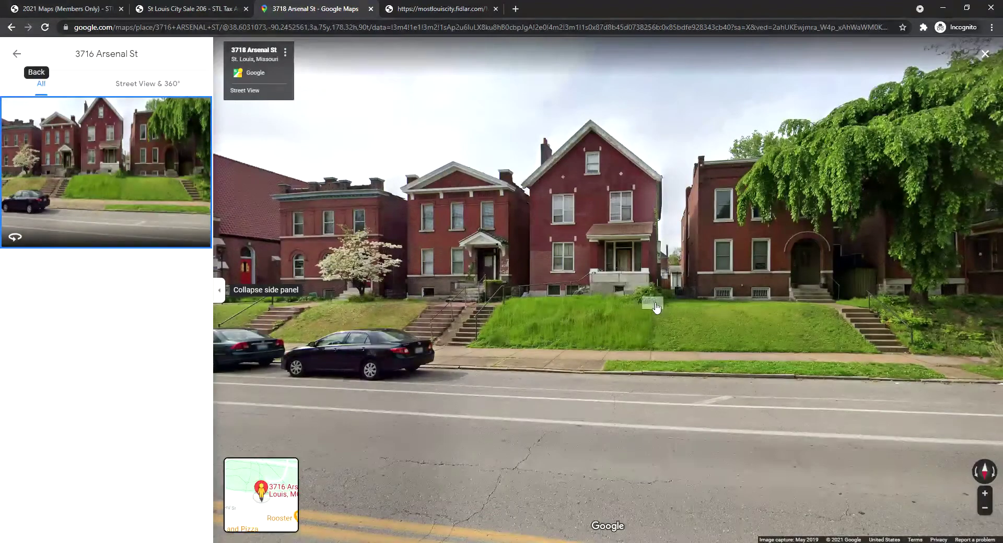
Zoom and tilt Street View to inspect the house, then close the Maps tab
left_click(610, 268)
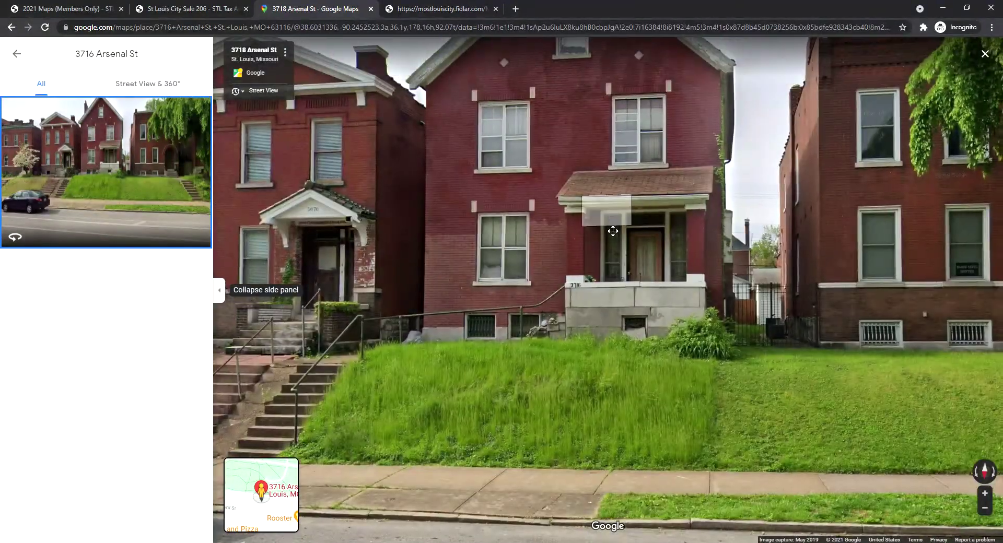
left_click_drag(613, 231, 616, 344)
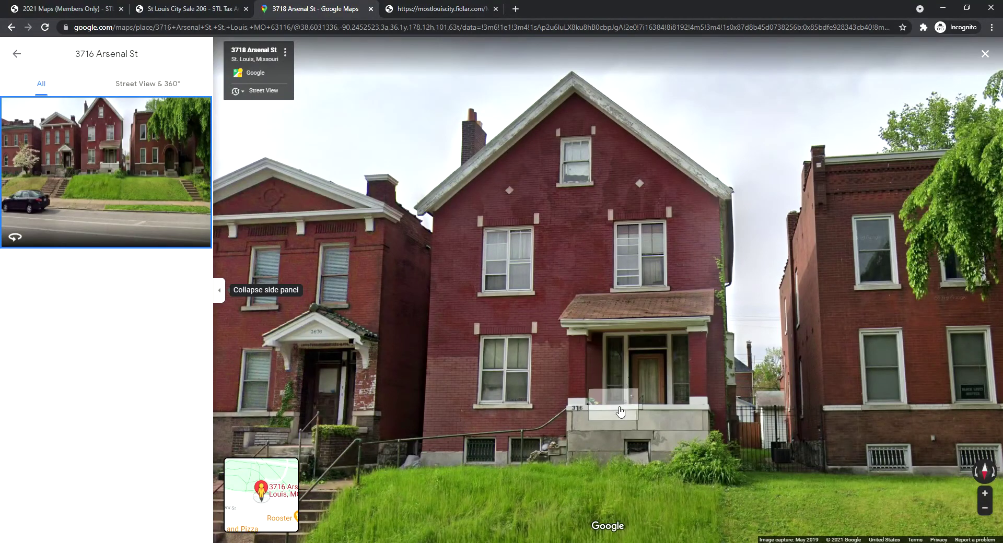
left_click_drag(614, 348, 661, 256)
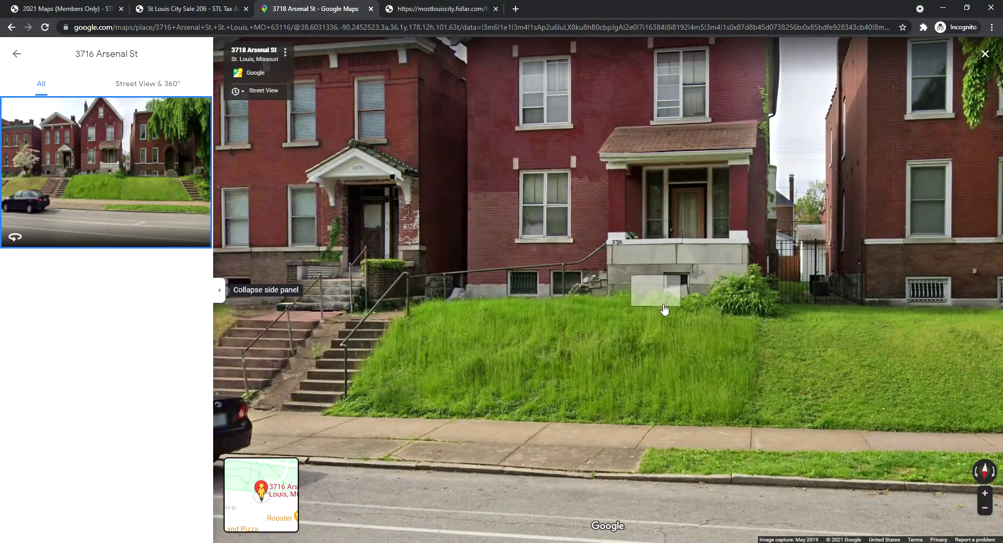
scroll(646, 298, "down", 2)
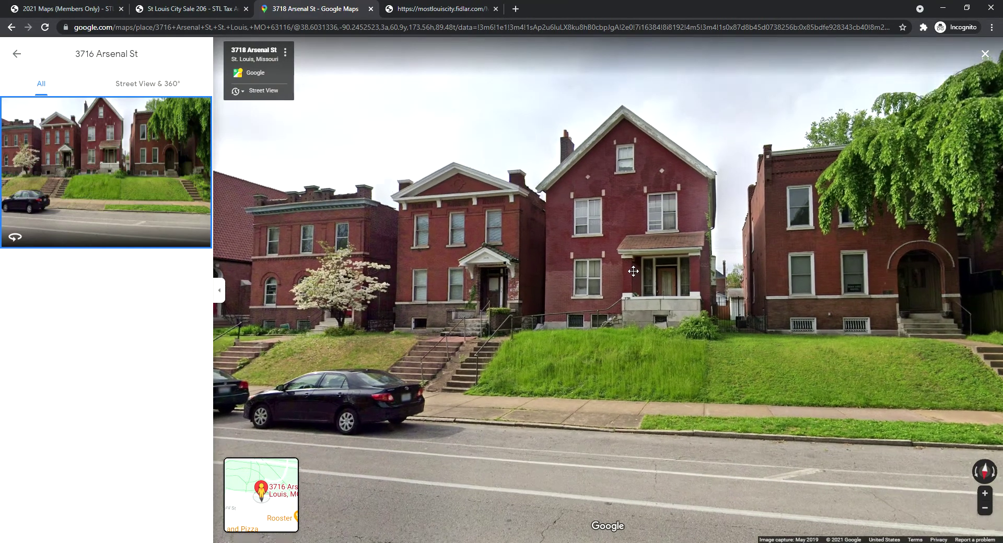
scroll(632, 355, "up", 2)
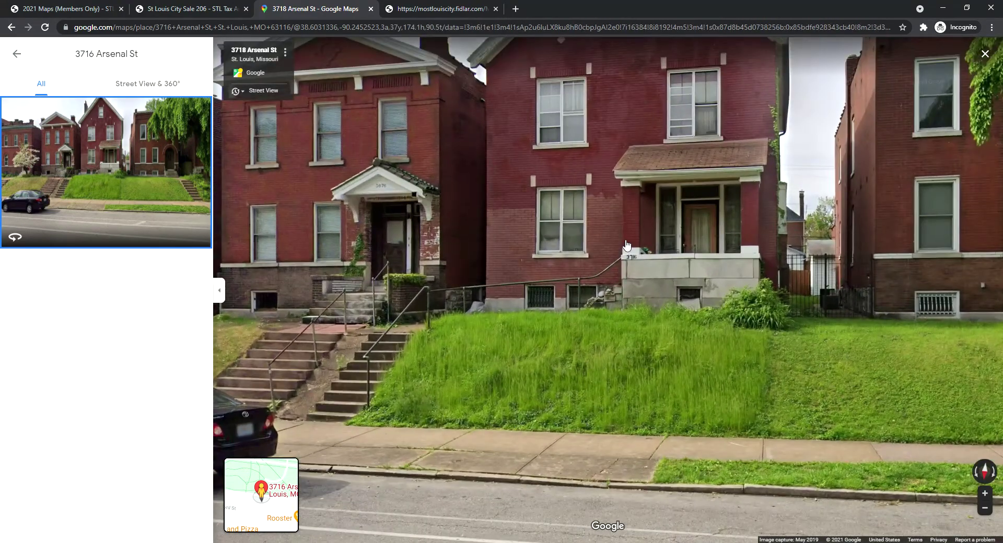
left_click_drag(627, 246, 628, 279)
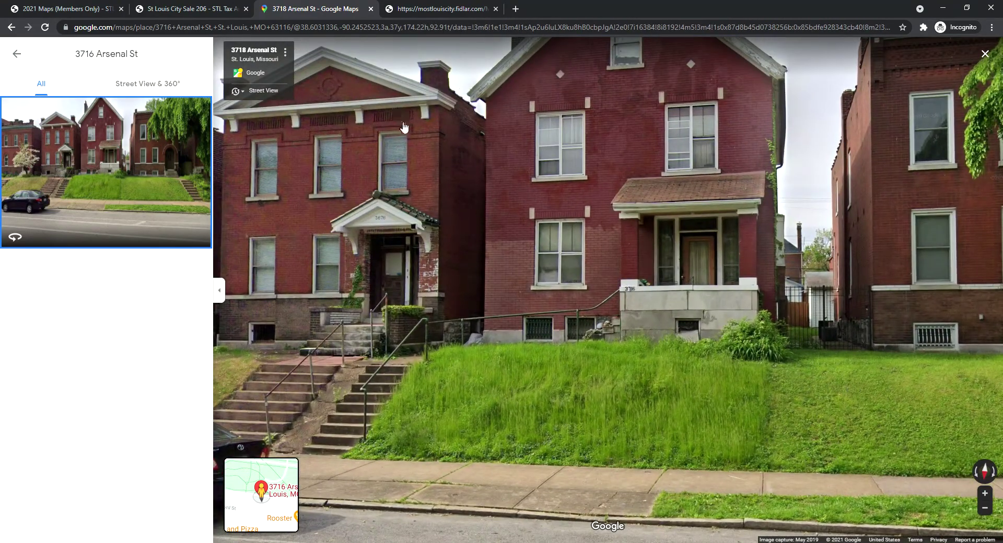
scroll(610, 198, "down", 3)
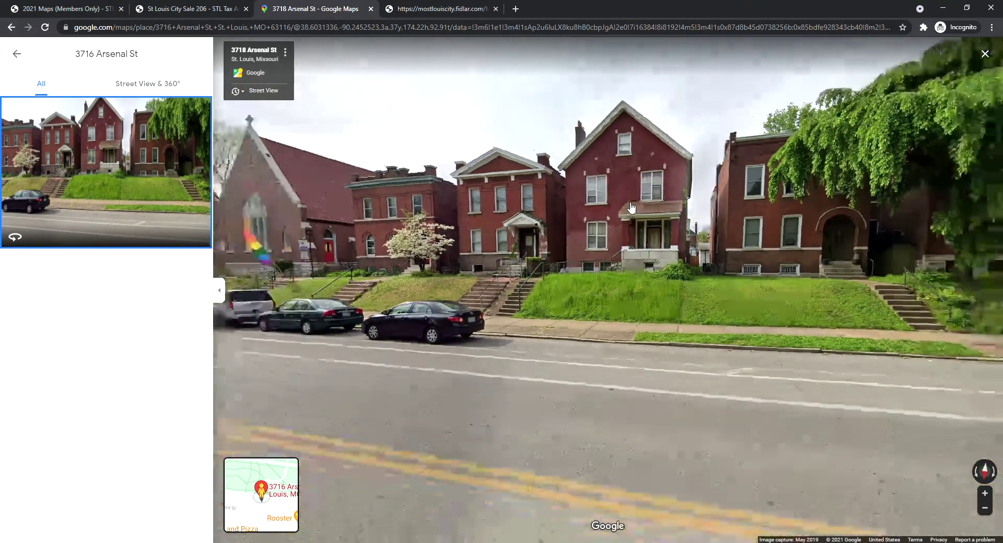
left_click(371, 8)
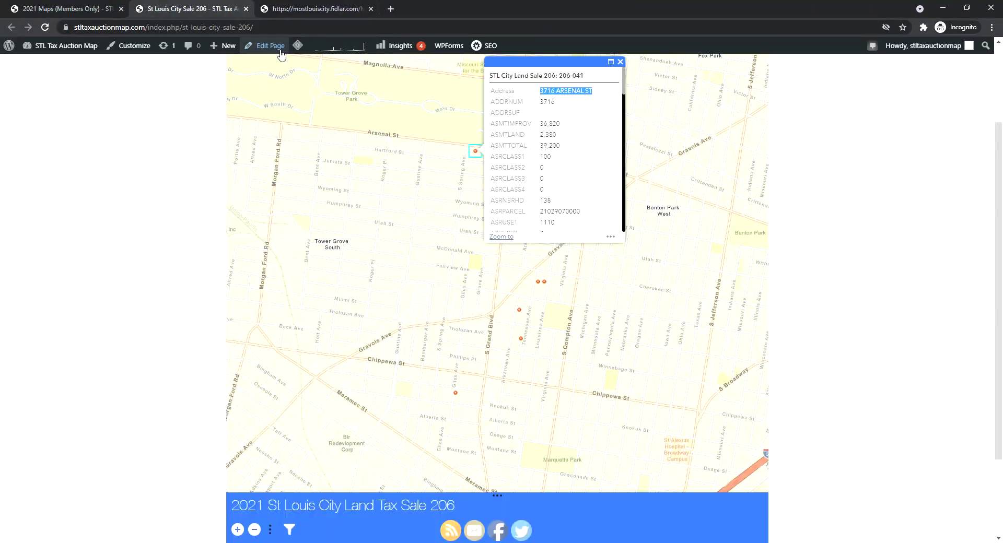
left_click_drag(624, 98, 632, 221)
Open parcel 210200070's Geo St. Louis record and view Parcel History and Building Information
left_click(563, 185)
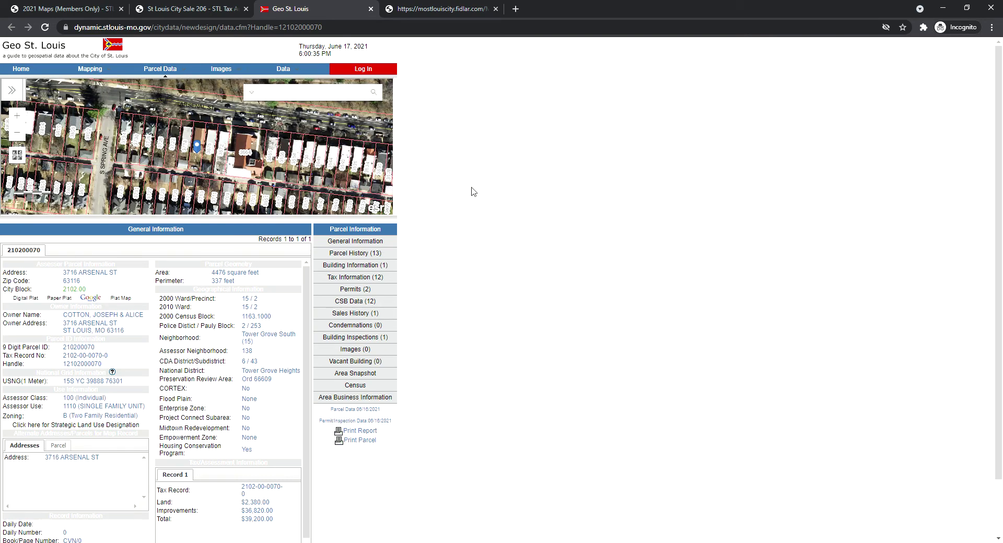
scroll(475, 216, "down", 1)
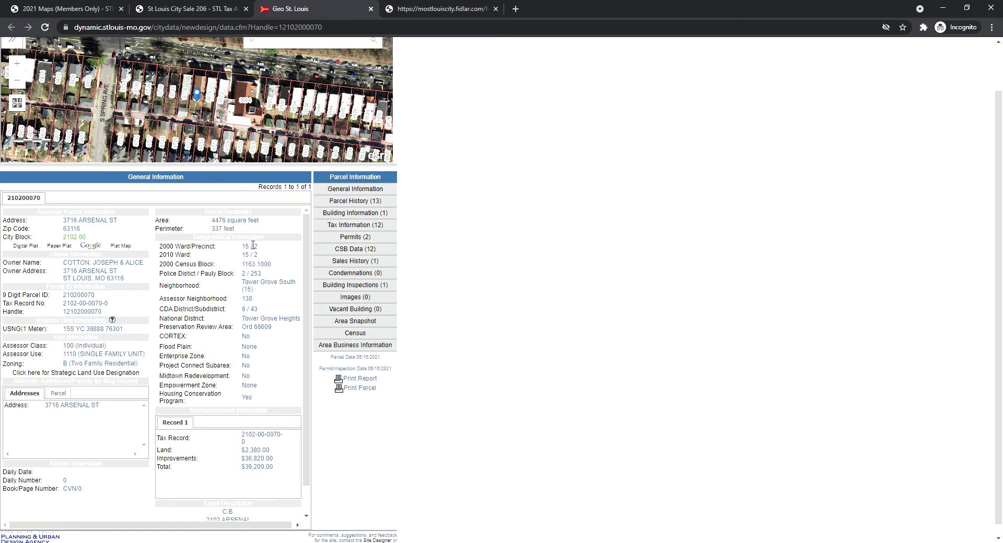
left_click(359, 204)
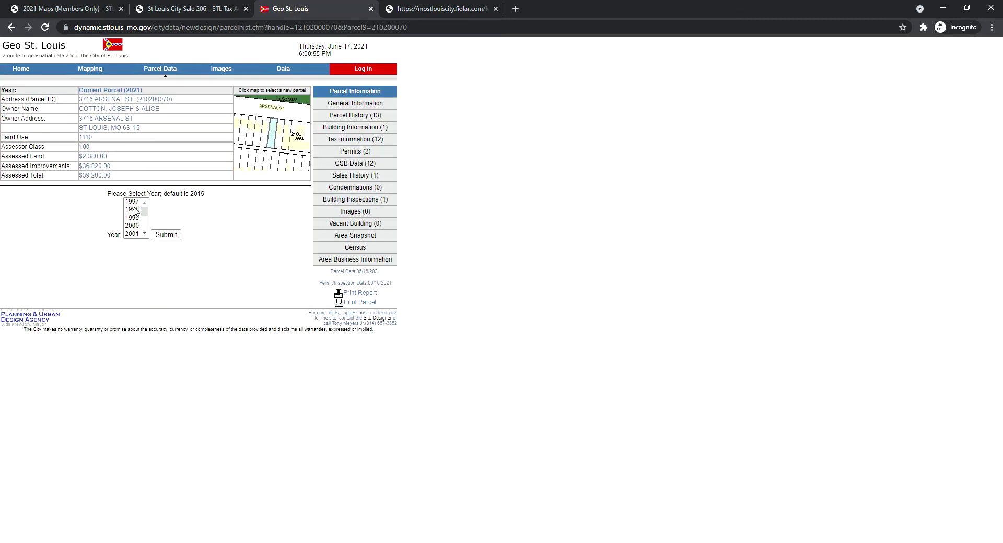
left_click(360, 131)
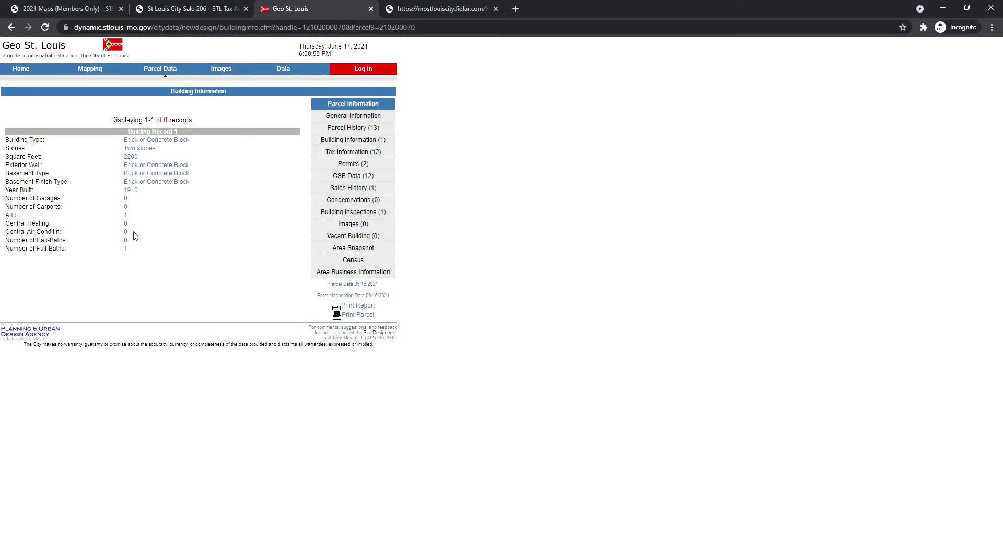
left_click(224, 14)
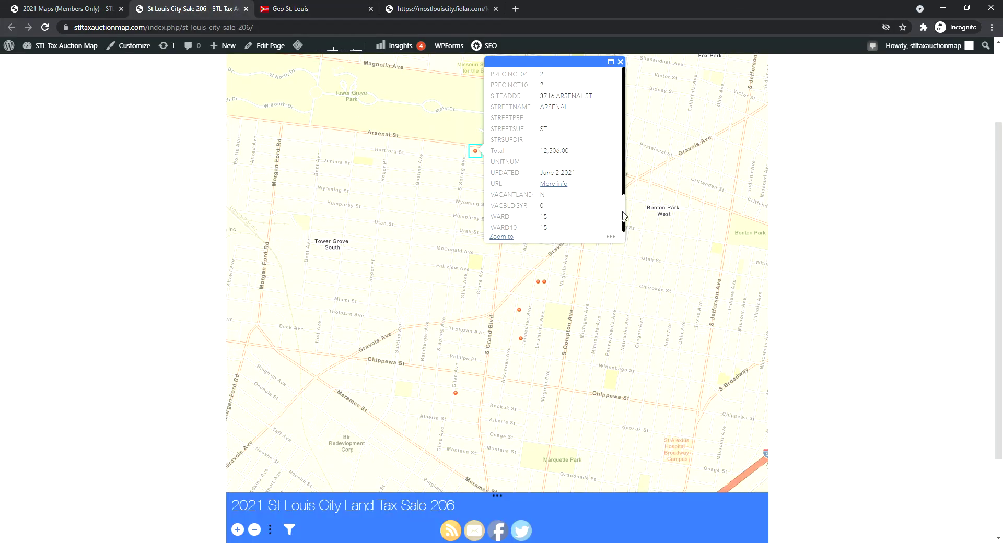
scroll(624, 201, "up", 3)
scroll(624, 201, "up", 3)
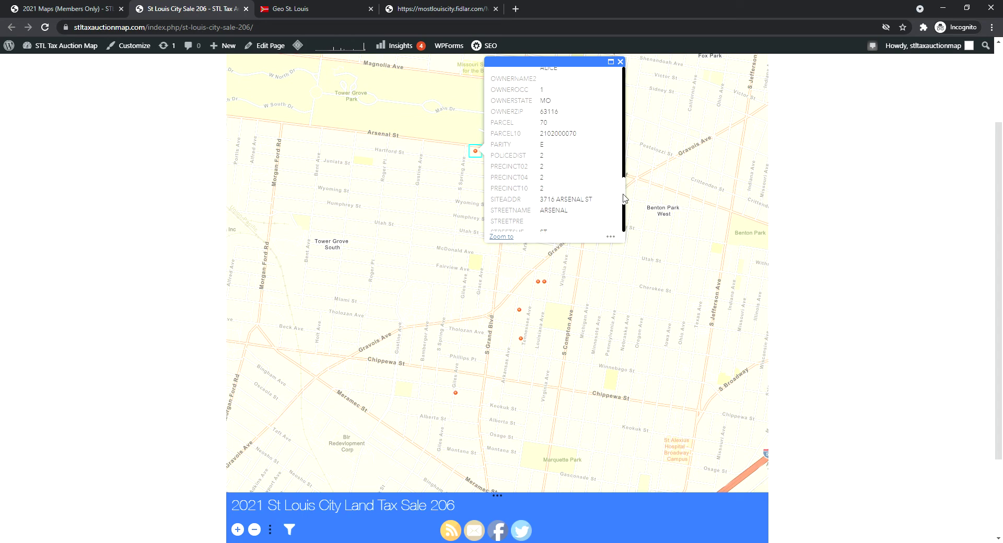
scroll(623, 189, "up", 1)
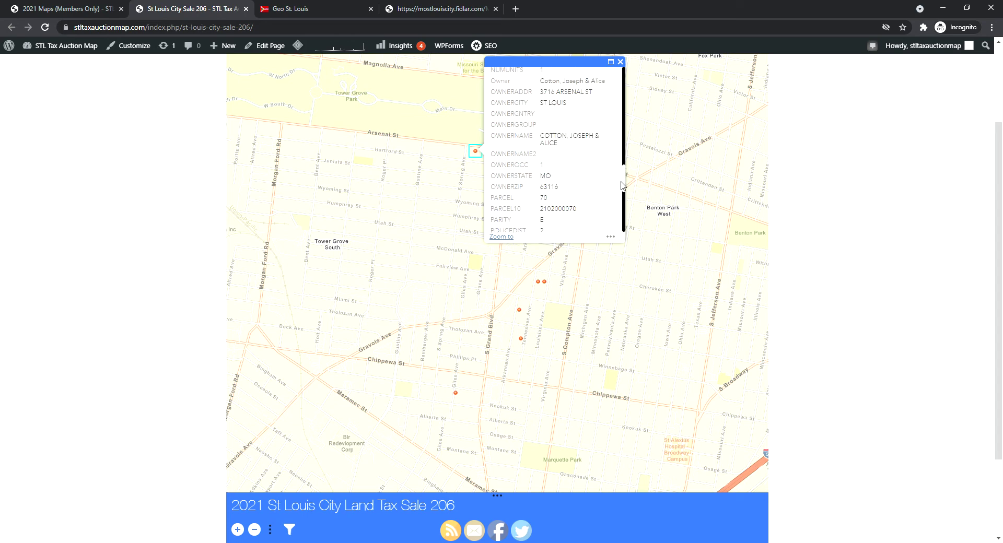
left_click(306, 10)
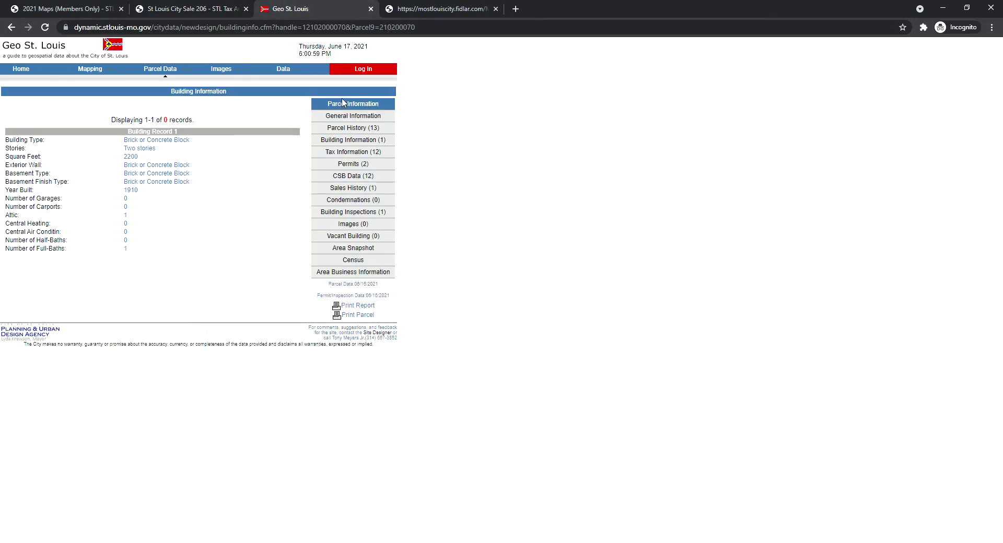
left_click(370, 213)
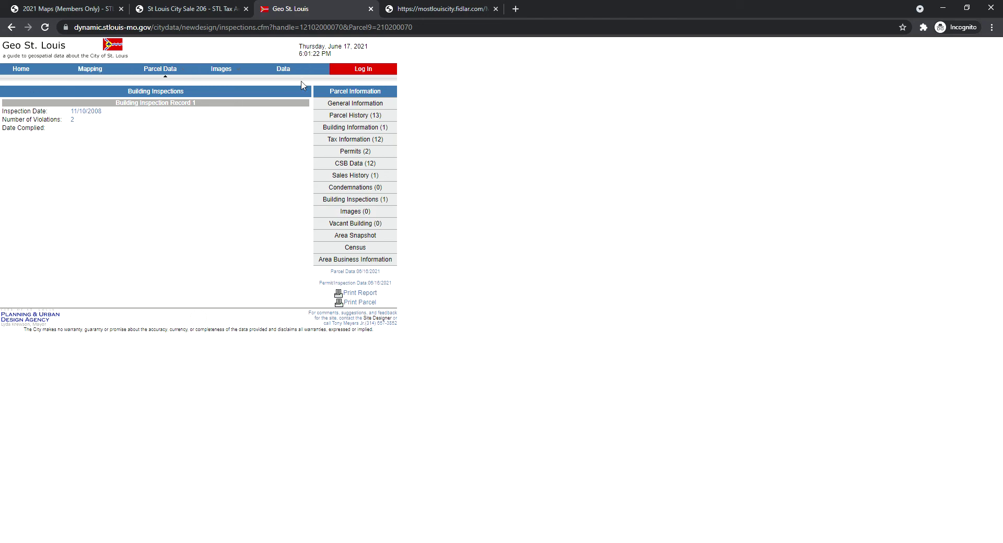
left_click(342, 104)
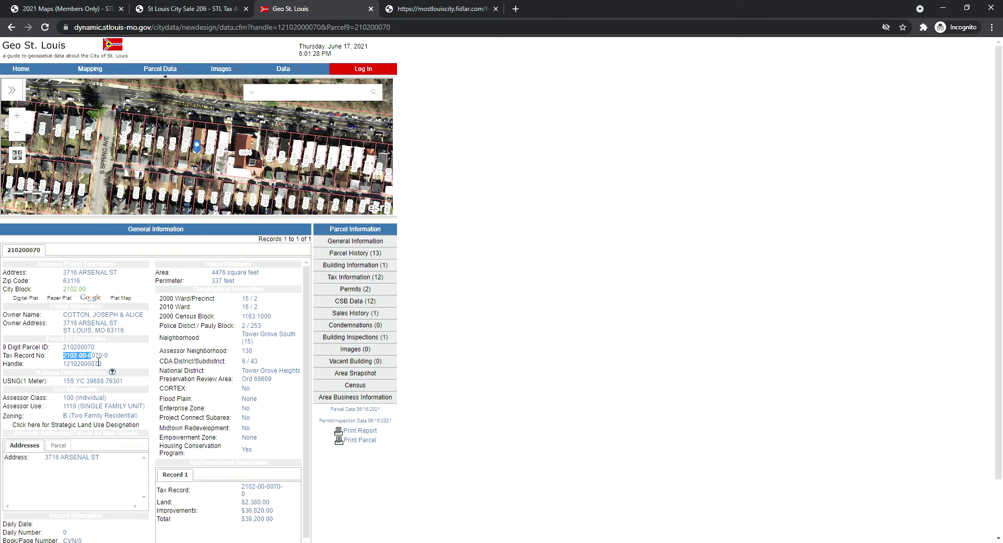
left_click_drag(99, 360, 108, 362)
key("ctrl+c")
left_click(208, 8)
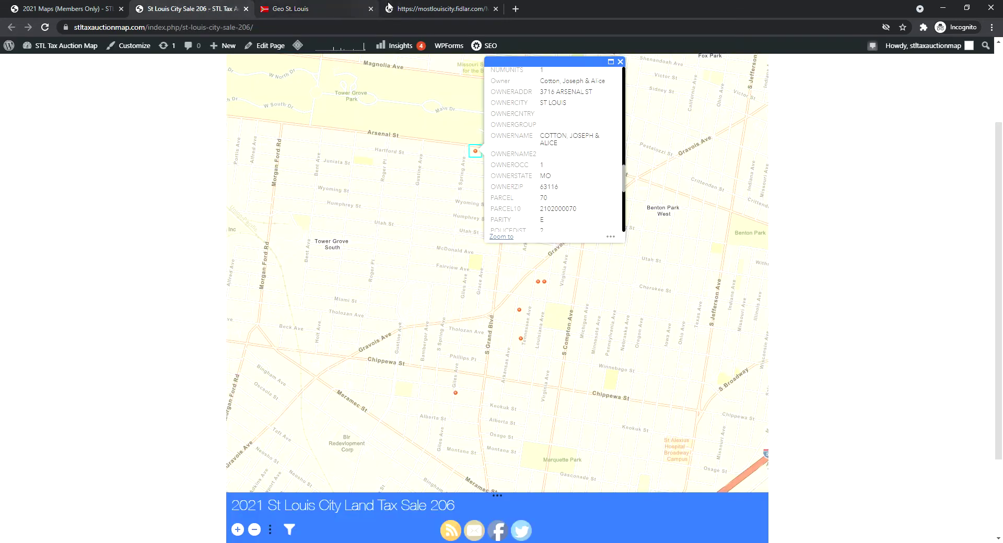
left_click(429, 8)
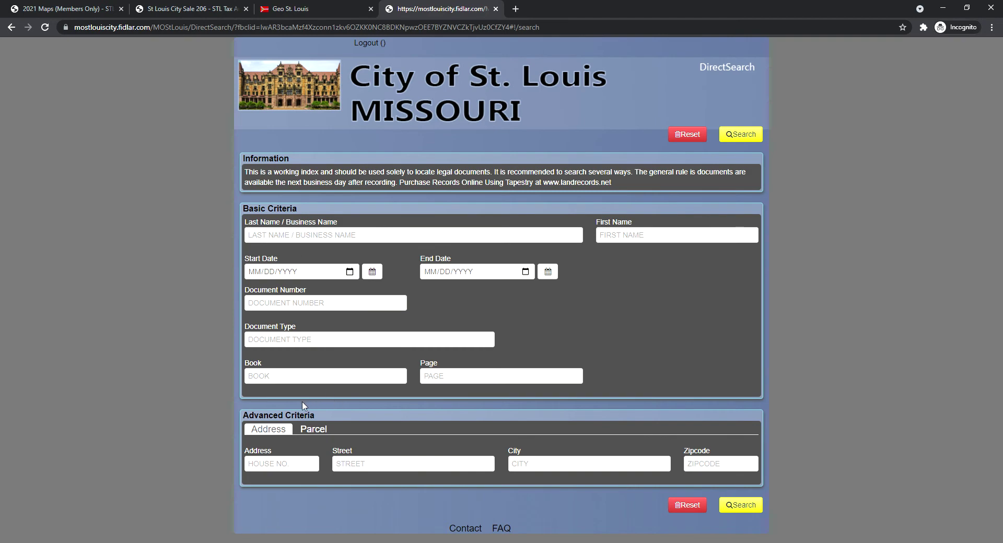
left_click(315, 429)
left_click(311, 465)
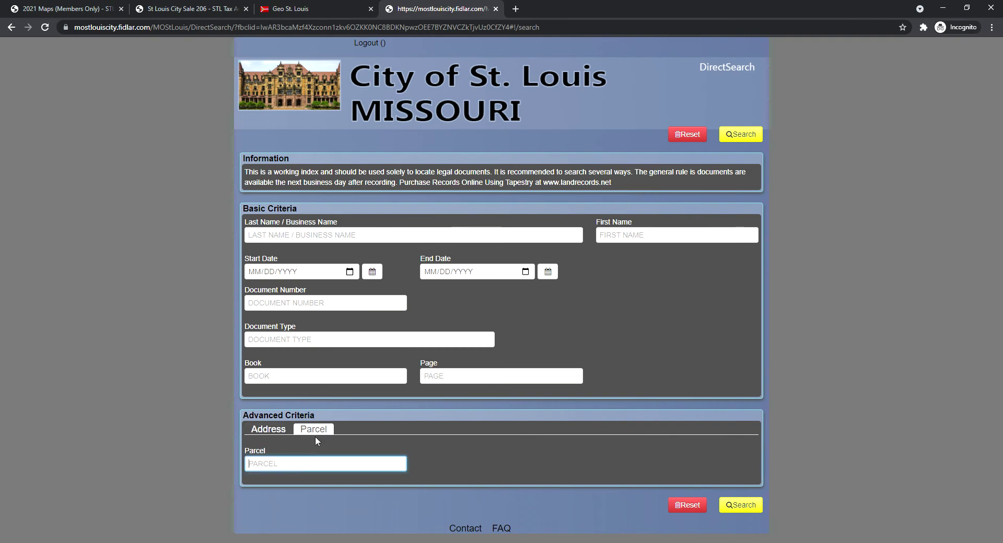
key("ctrl+v")
left_click(736, 506)
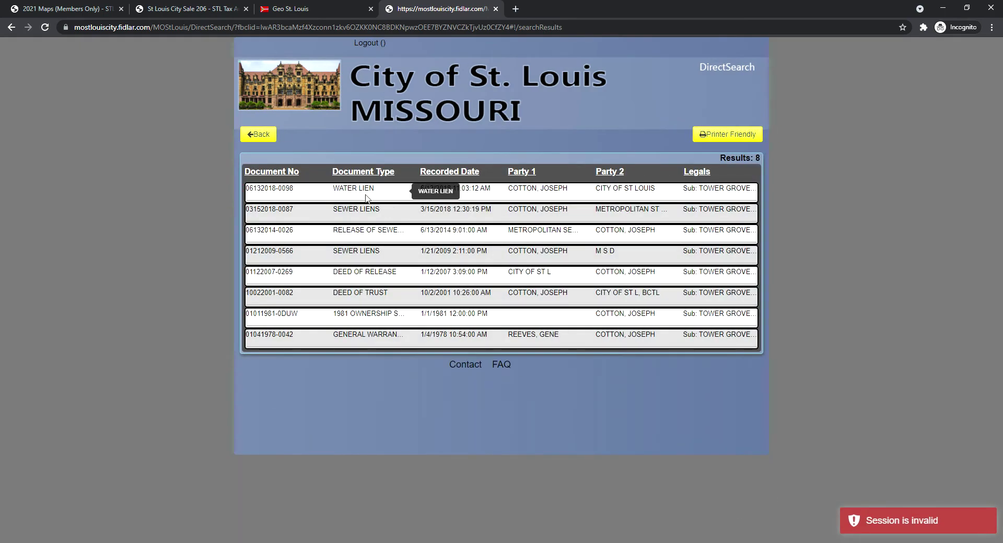
Expand the 2018 water and sewer lien entries, then return to the search form
left_click(307, 198)
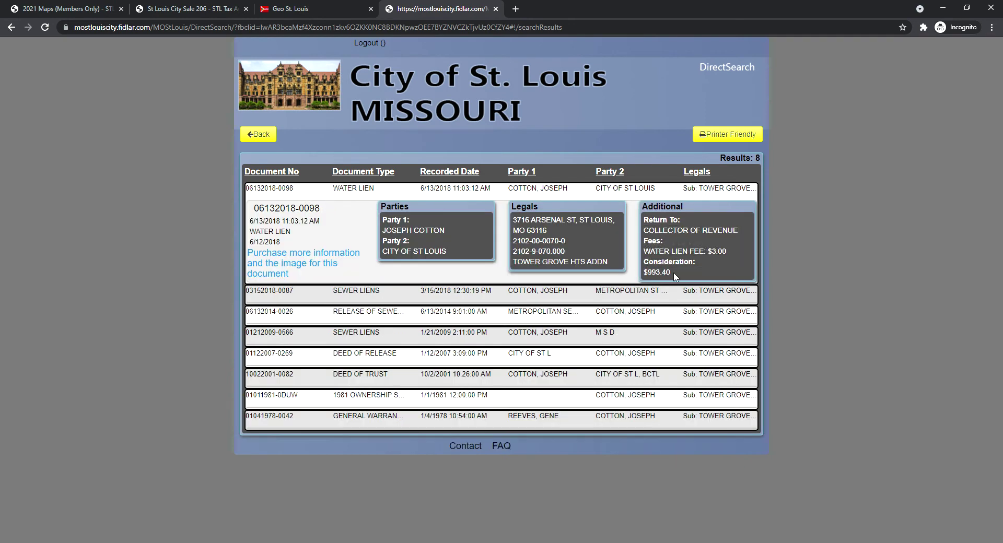
left_click(291, 297)
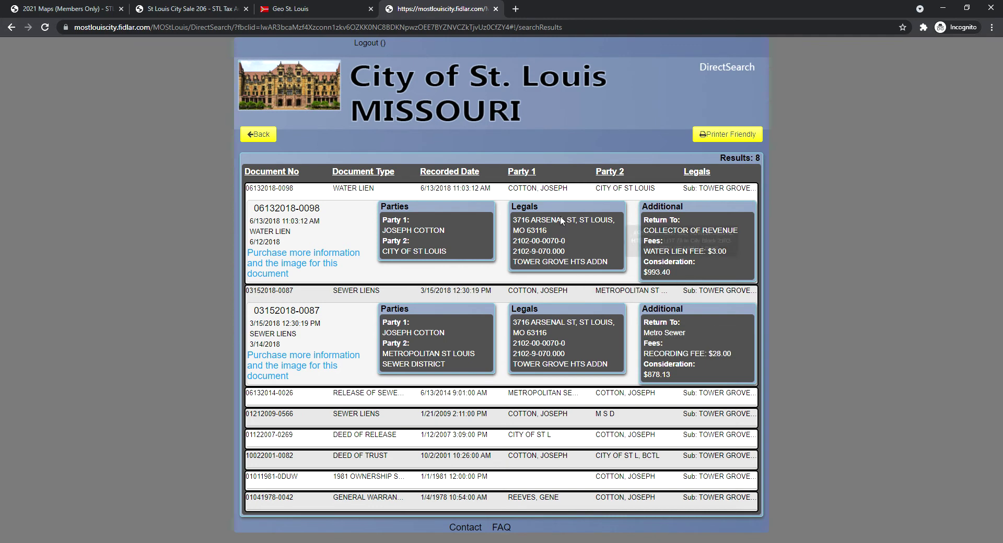
left_click(262, 135)
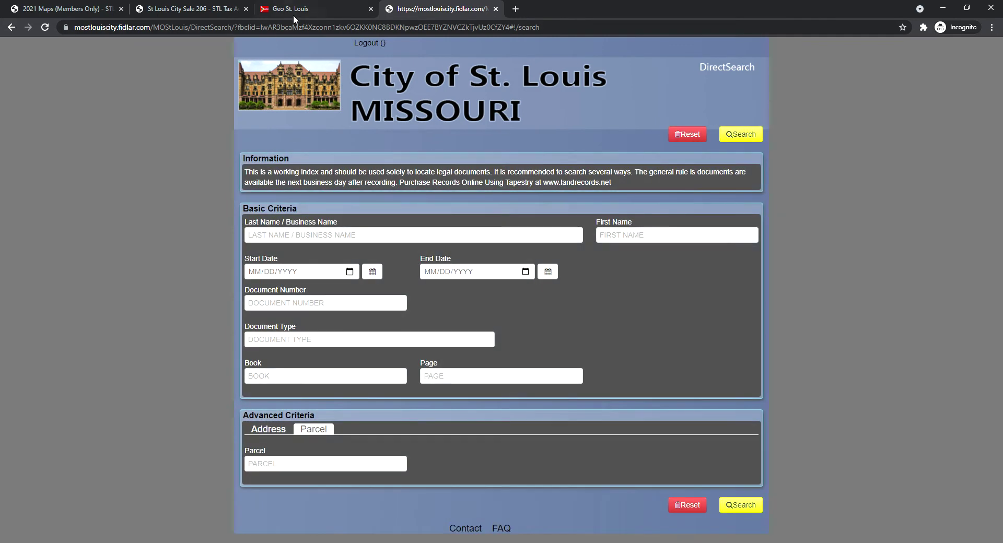
left_click(335, 9)
left_click(371, 8)
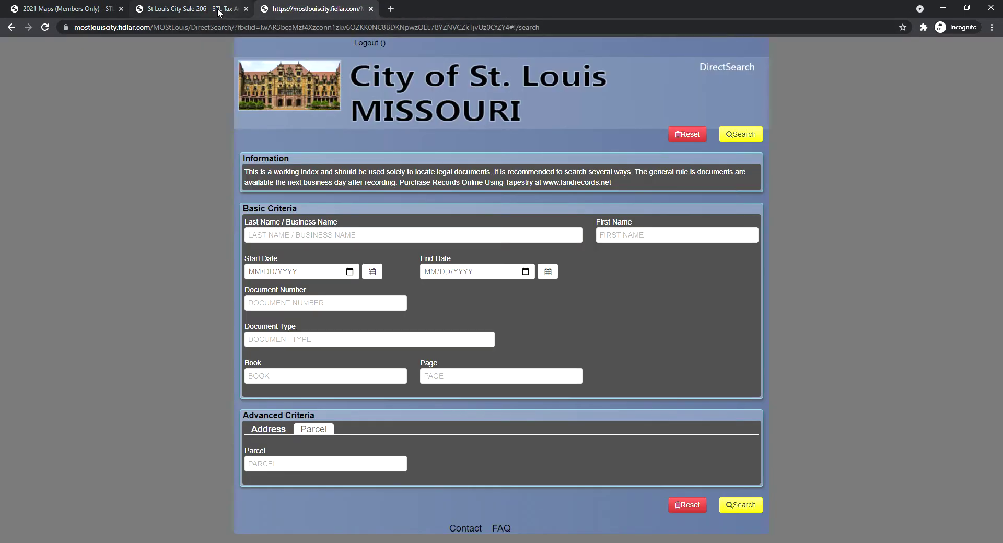
left_click(196, 9)
left_click(621, 62)
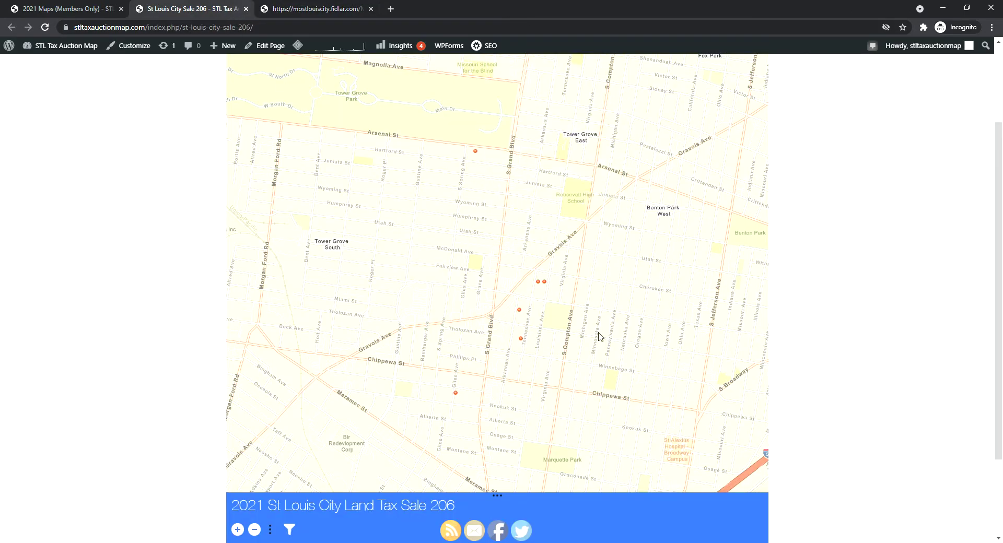
left_click(456, 394)
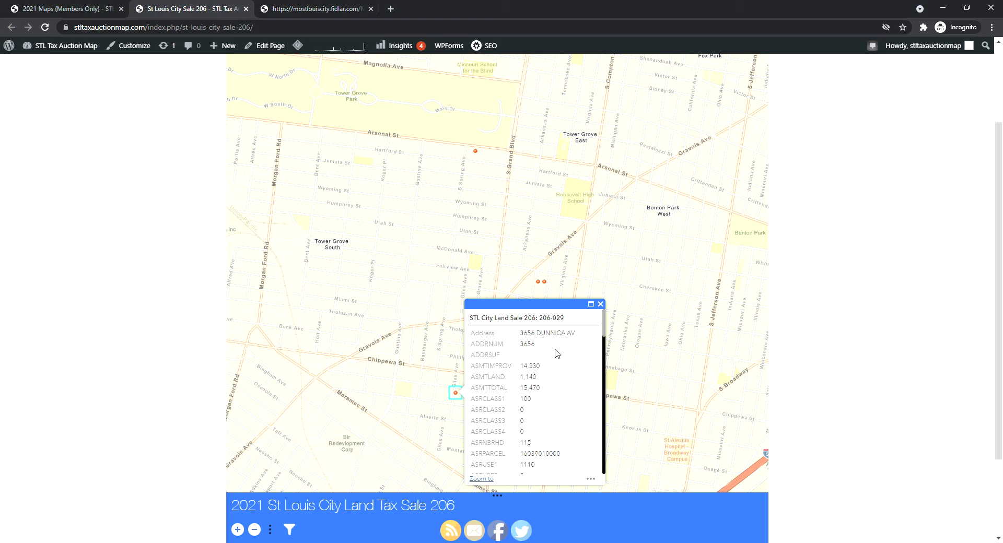
left_click_drag(534, 339, 583, 337)
right_click(568, 339)
left_click(613, 368)
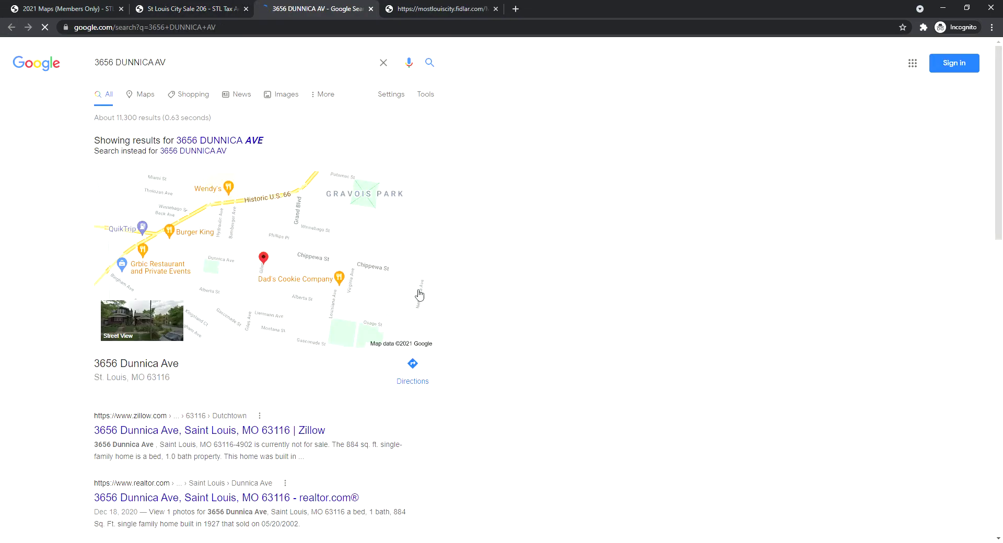
left_click(110, 316)
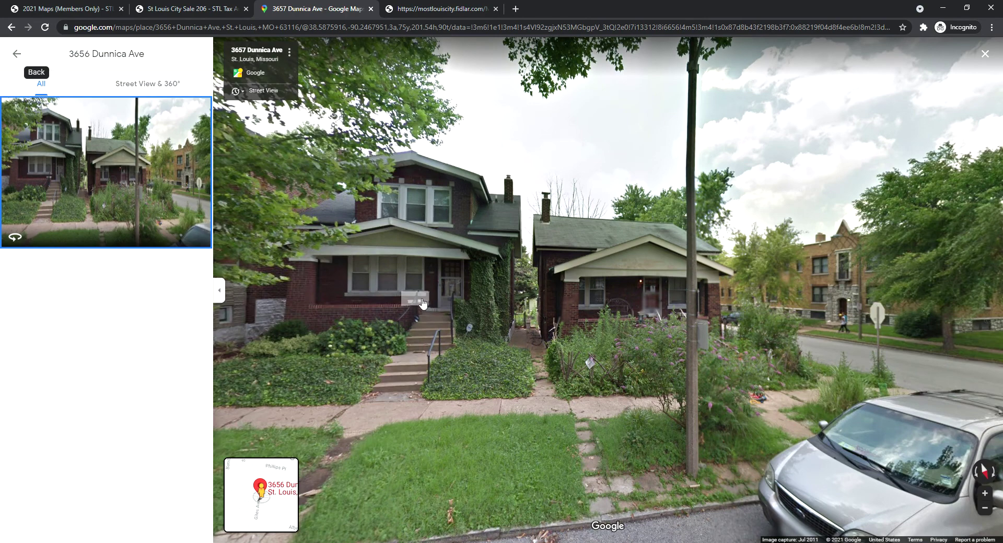
left_click(371, 10)
scroll(538, 394, "down", 3)
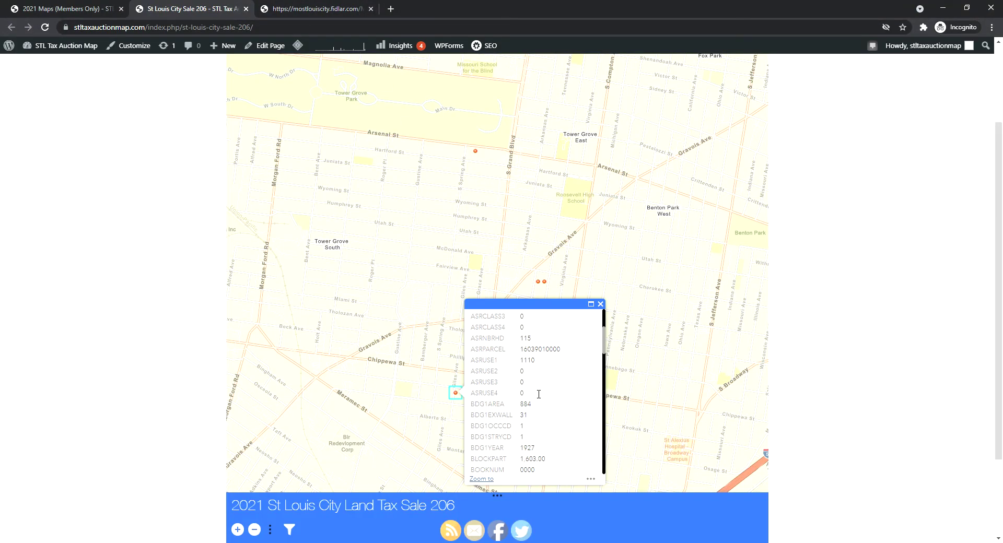
scroll(538, 394, "down", 10)
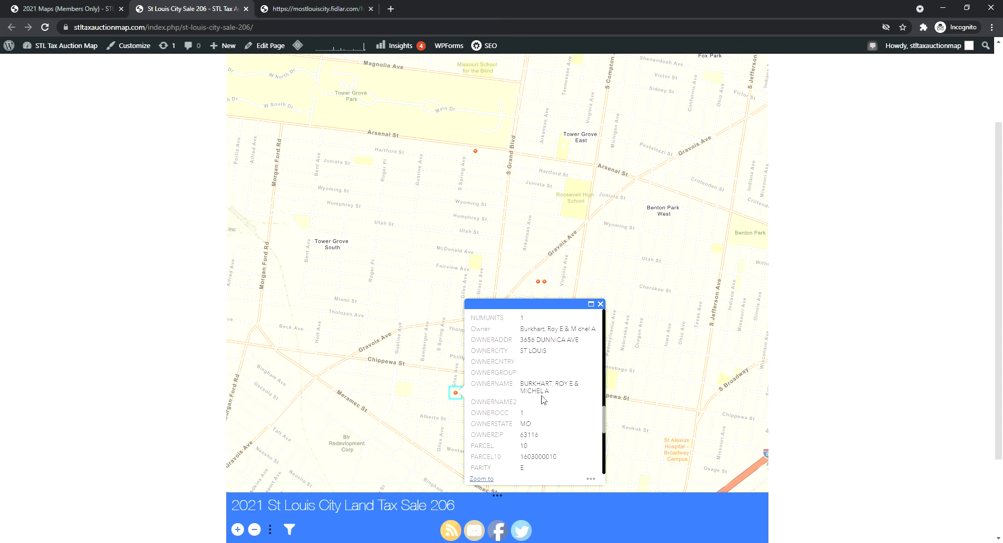
scroll(546, 417, "down", 1)
scroll(546, 423, "down", 2)
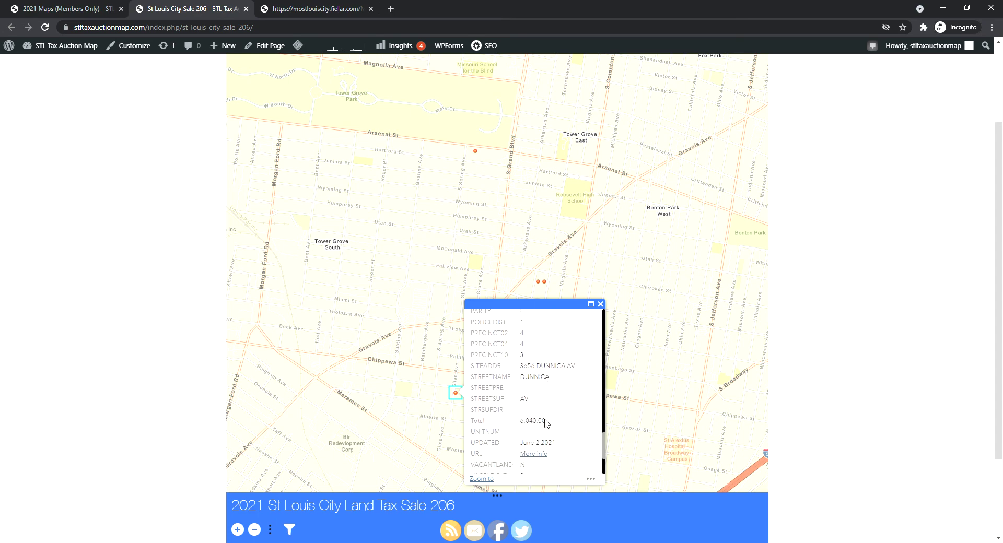
left_click(543, 454)
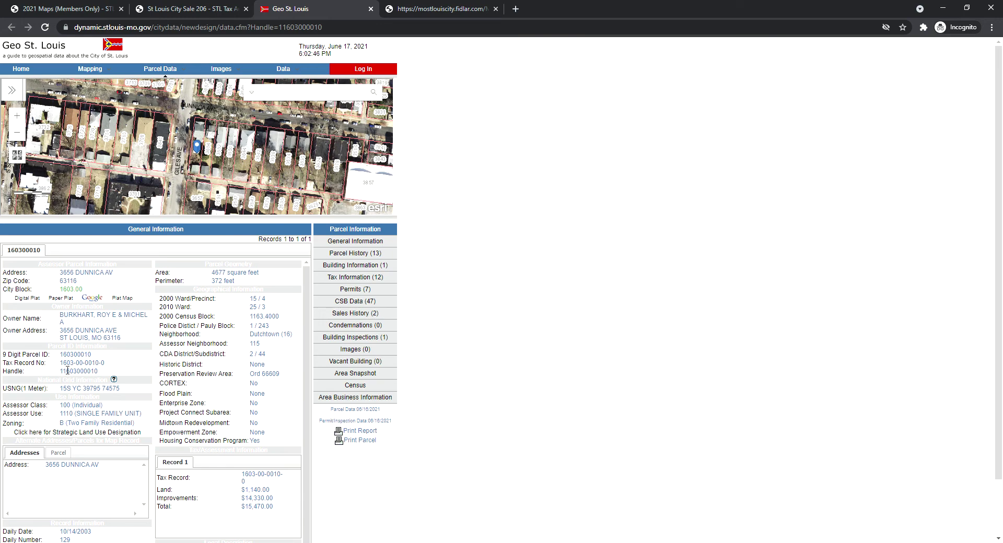
left_click_drag(60, 364, 103, 367)
left_click(444, 9)
left_click(308, 467)
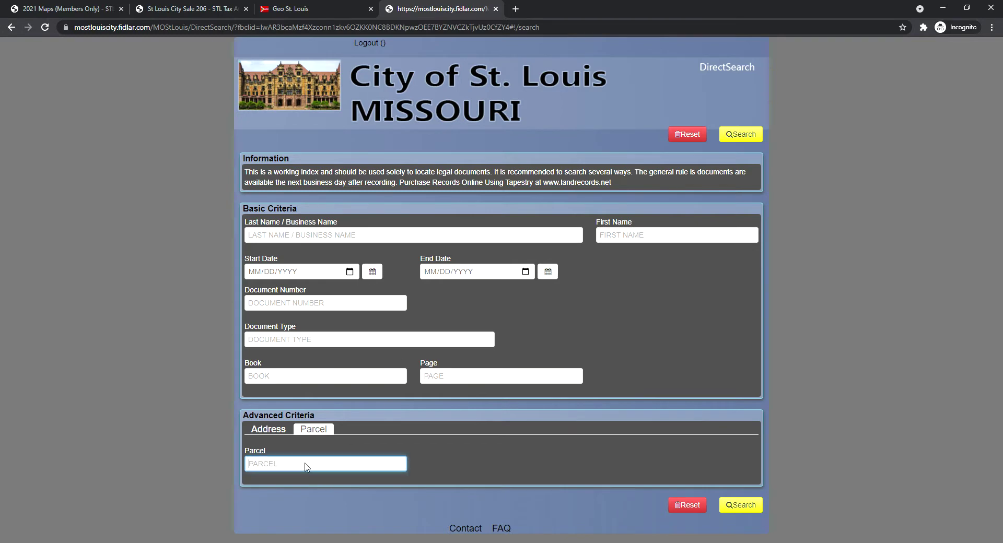
key("ctrl+v")
left_click(740, 504)
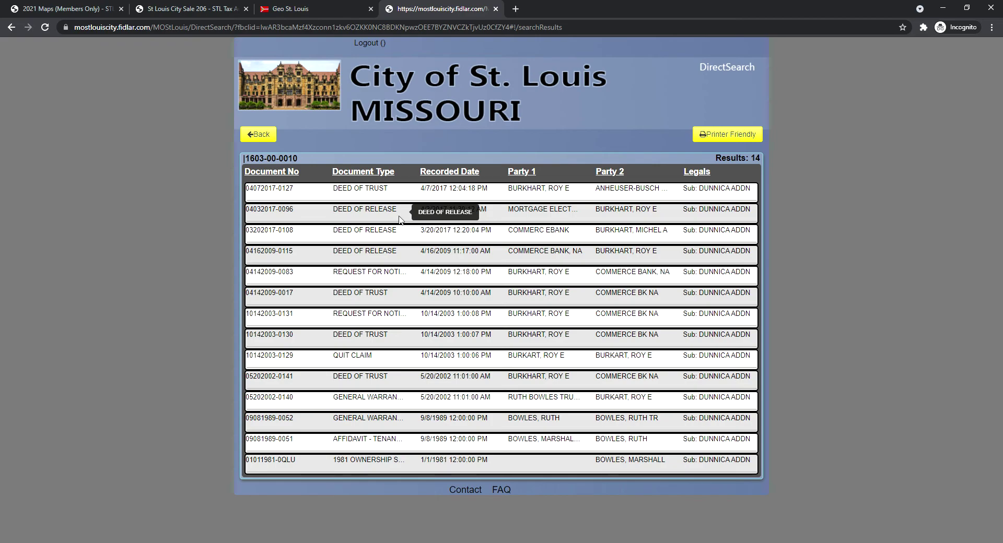
left_click(258, 135)
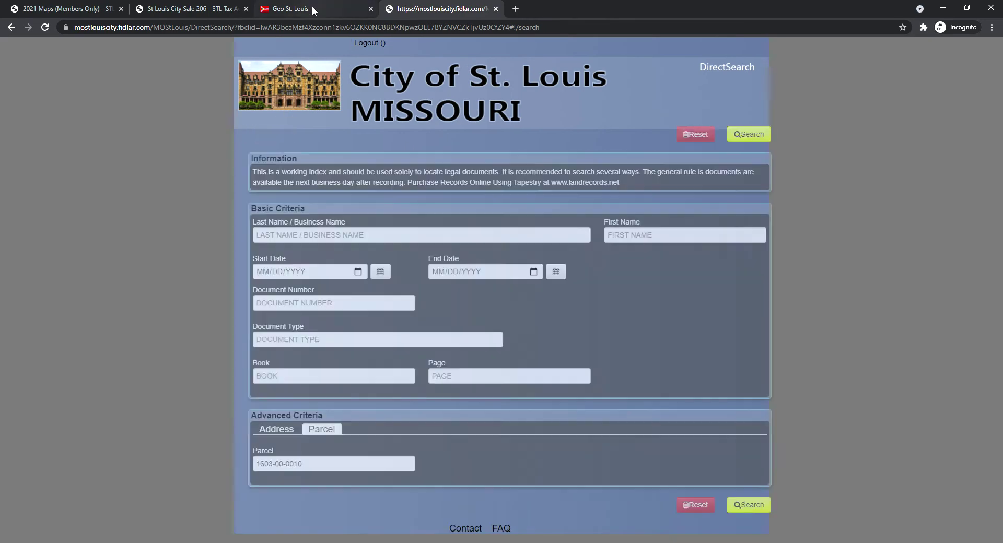
left_click(313, 10)
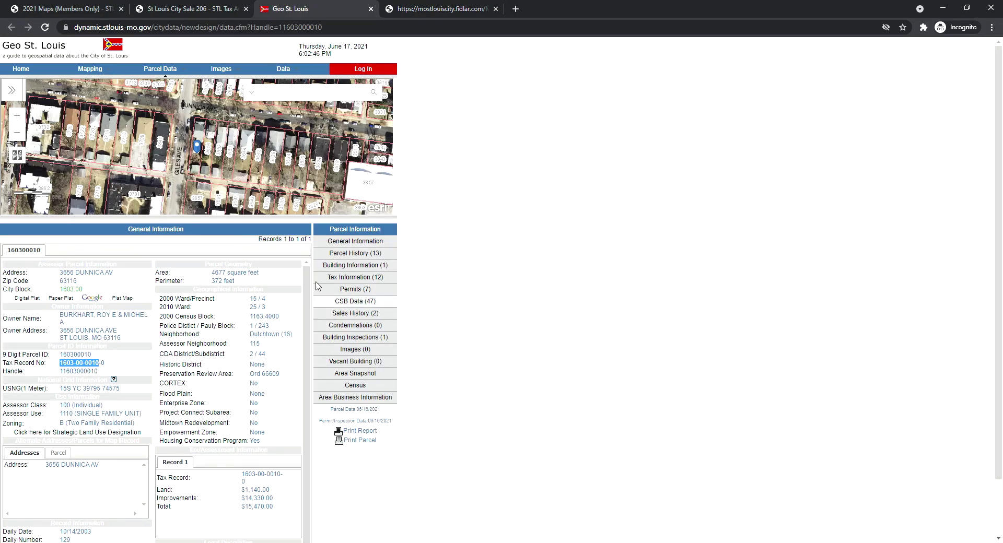
left_click(208, 9)
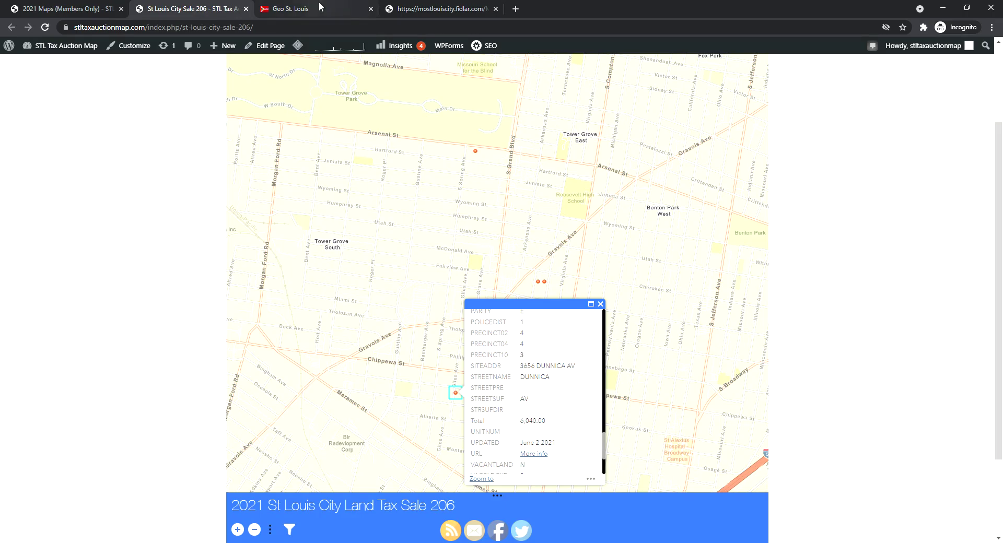
left_click(318, 9)
left_click(204, 9)
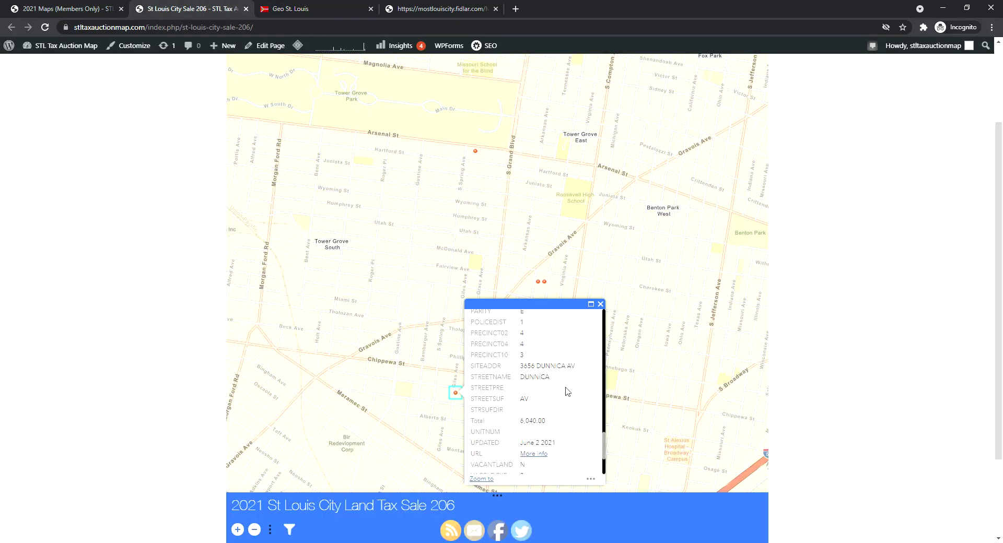
scroll(547, 407, "up", 1)
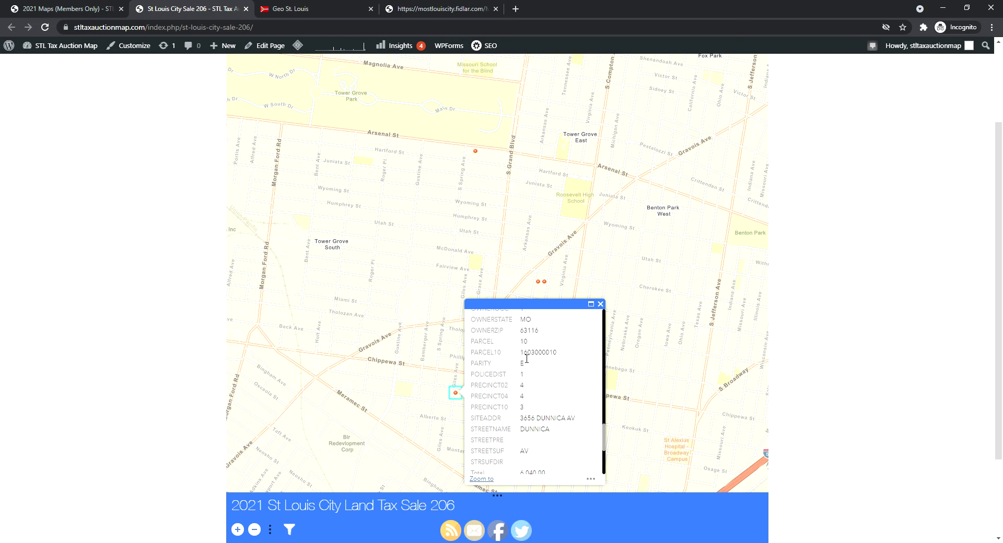
left_click_drag(520, 356, 561, 358)
key("ctrl+c")
left_click(429, 8)
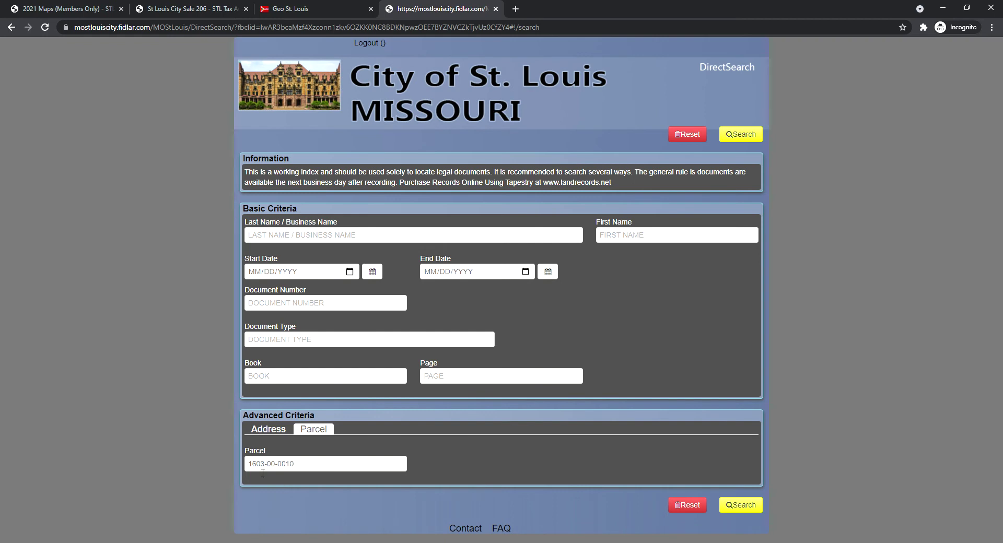
triple_click(305, 464)
key("ctrl+v")
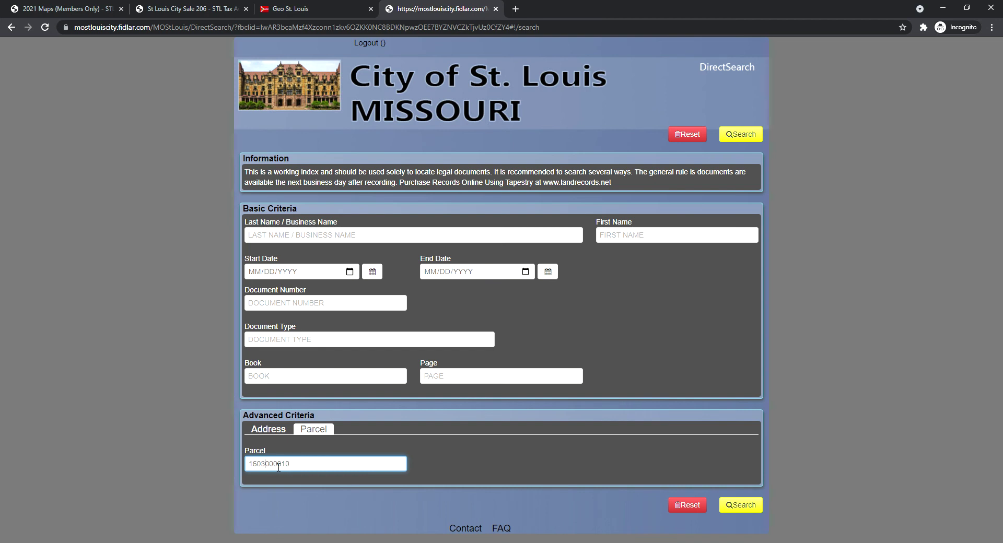
type("-")
left_click(281, 467)
type("-")
left_click(733, 499)
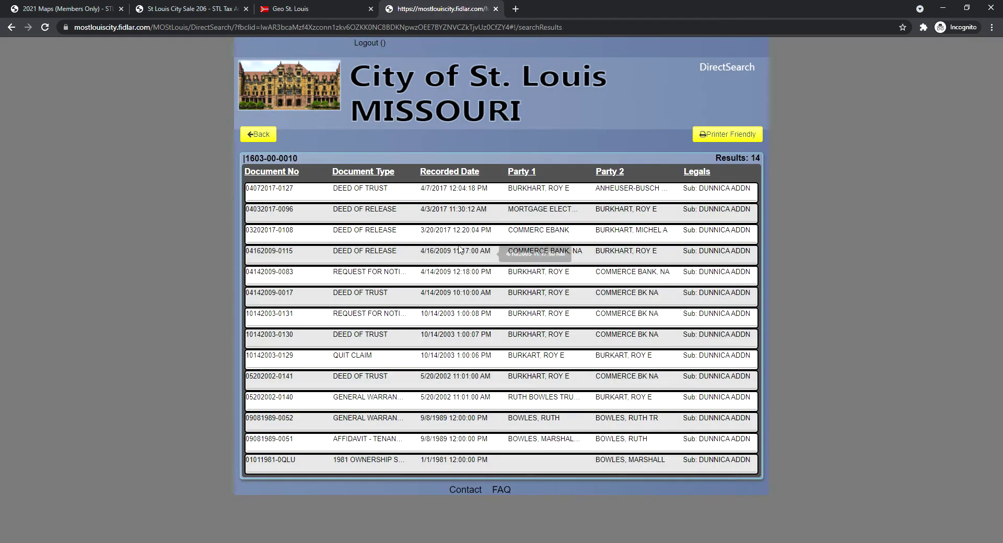
left_click(333, 8)
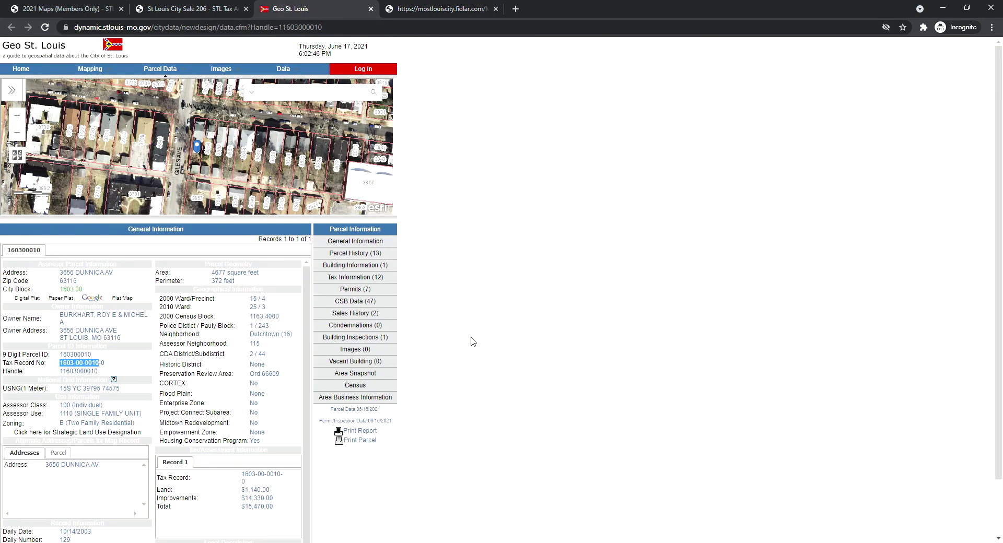
Close the popup, delete the WARD is 15 expression, and zoom out over all parcels
left_click(208, 6)
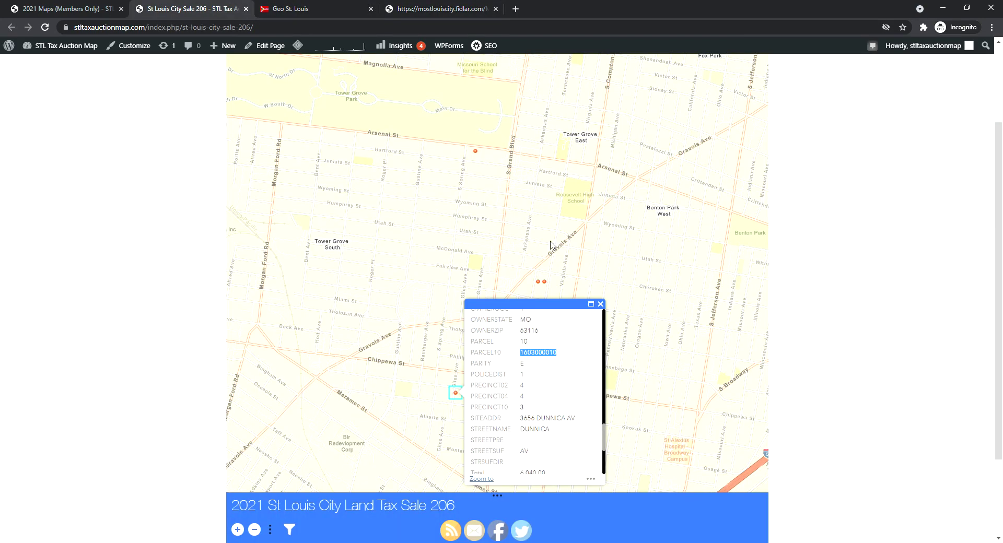
left_click(604, 310)
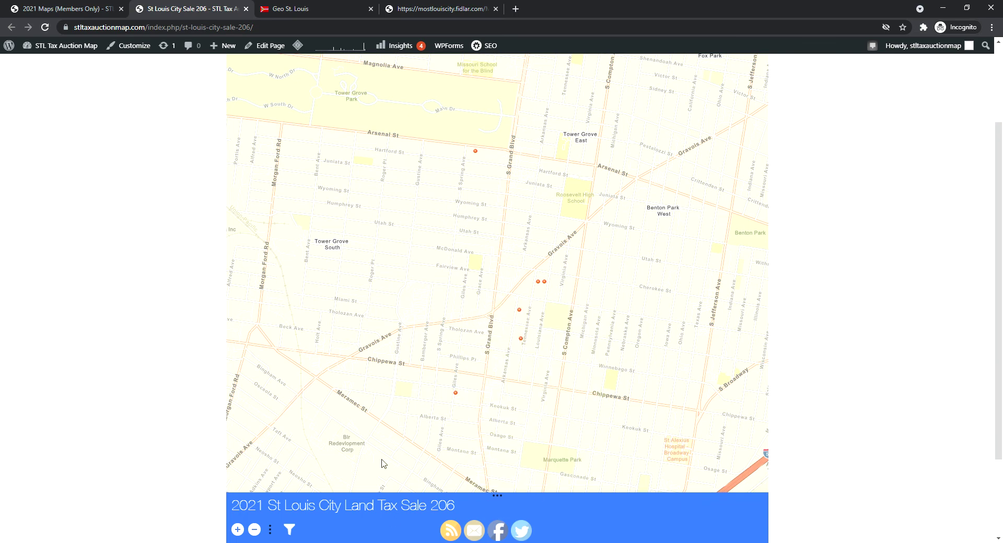
left_click(289, 530)
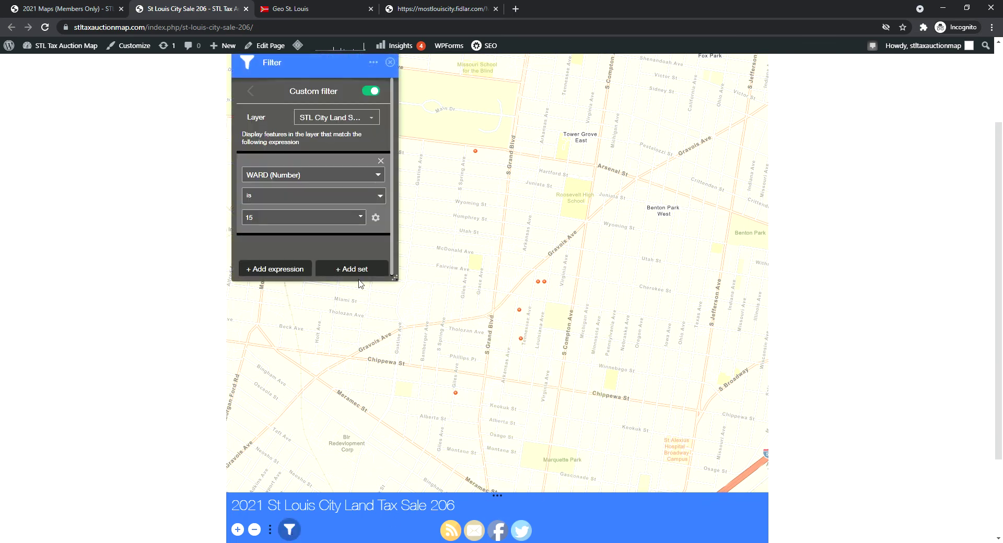
left_click(381, 161)
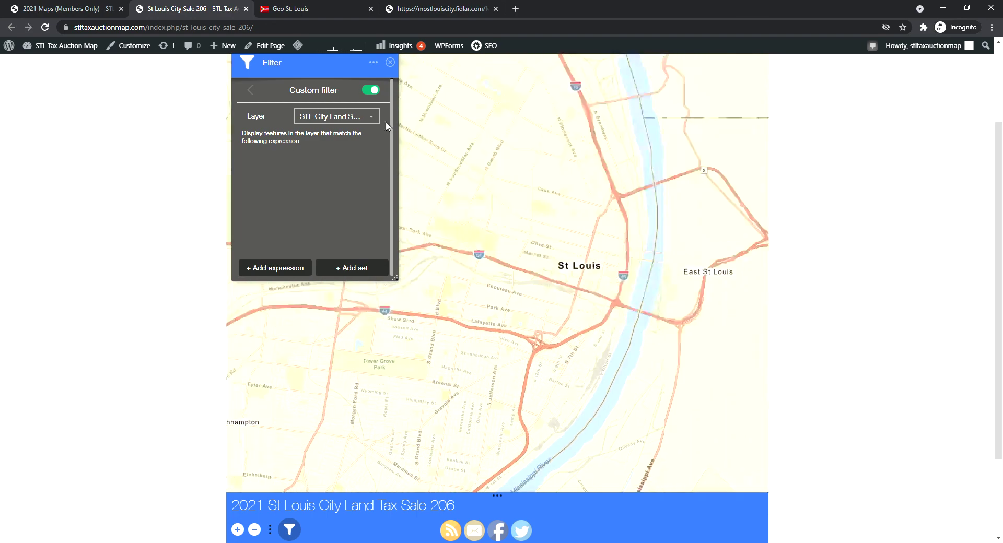
left_click(391, 63)
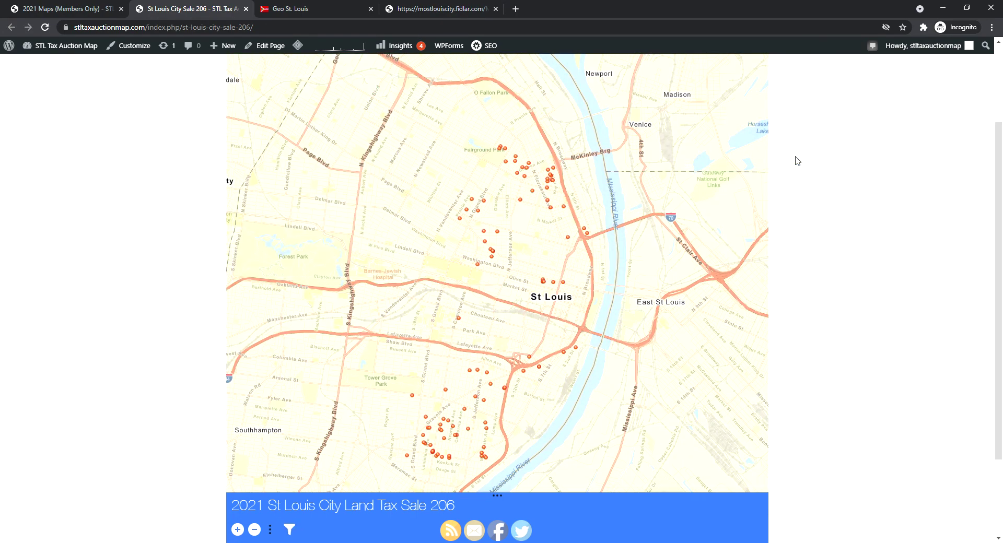
mouse_move(996, 205)
left_mouse_down()
mouse_move(995, 186)
mouse_move(995, 201)
left_mouse_up()
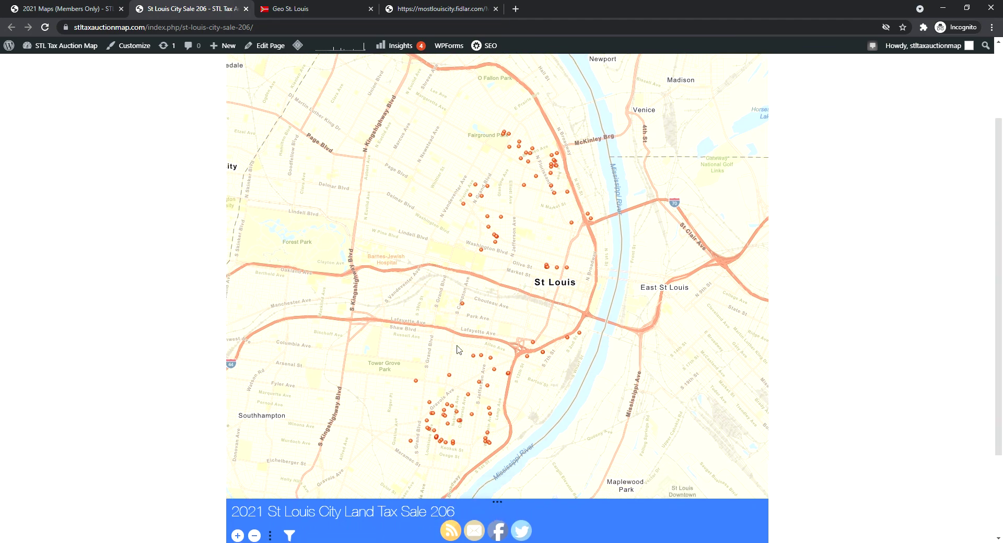
scroll(495, 390, "down", 1)
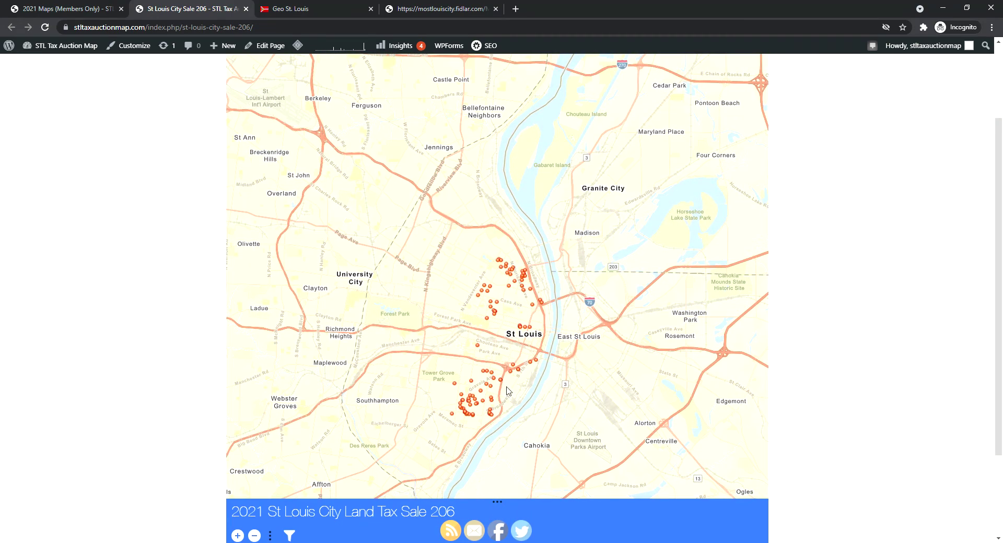
left_click_drag(996, 237, 996, 281)
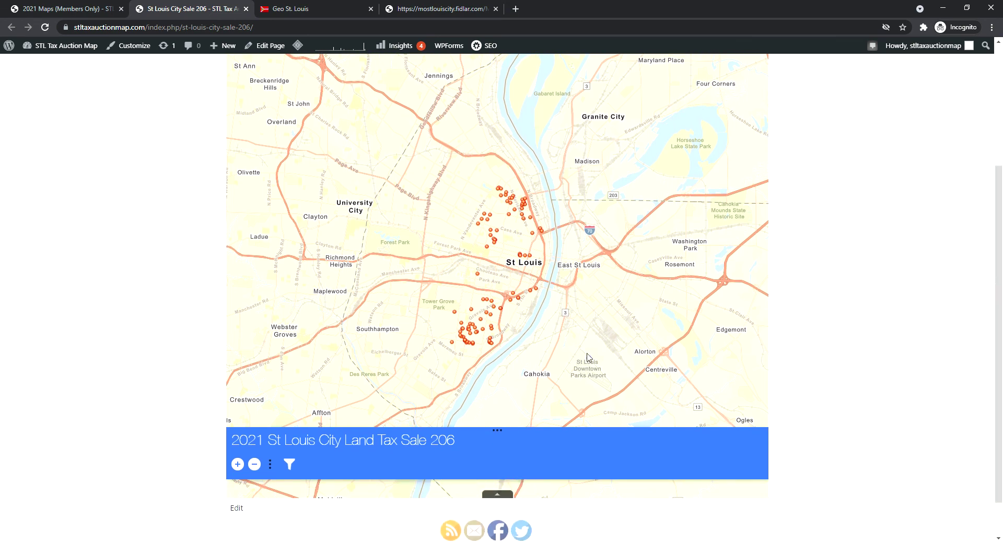